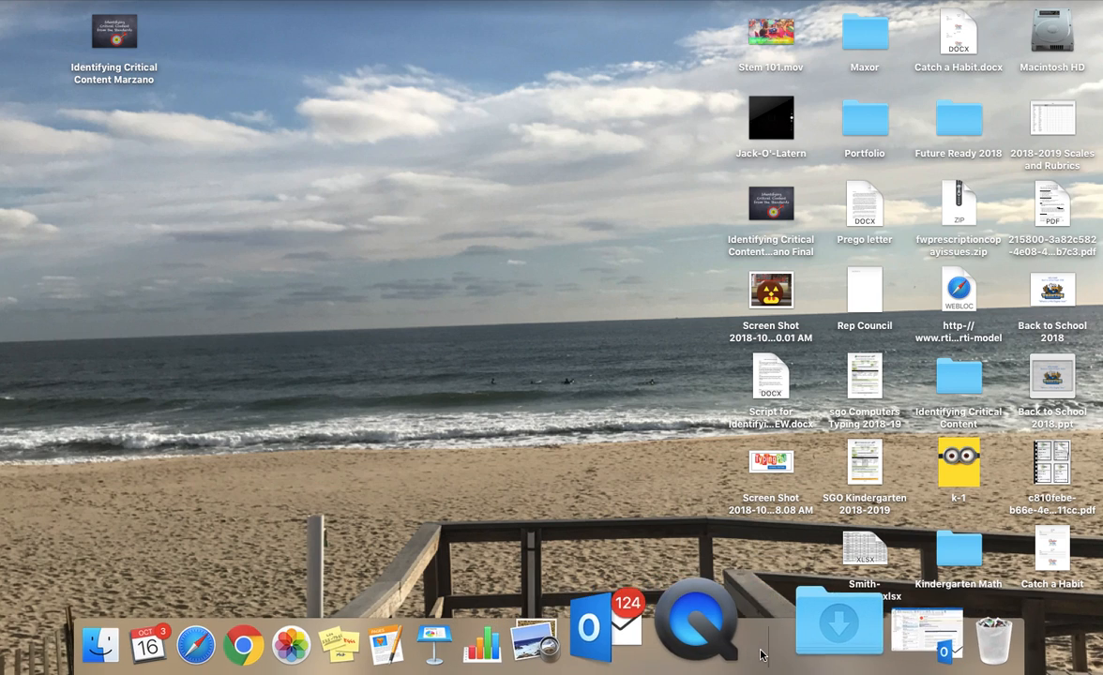
# Step: Import the pumpkin picture IMG_4375.jpg from the Downloads folder into the Photos library, then hide Photos
pyautogui.click(804, 611)
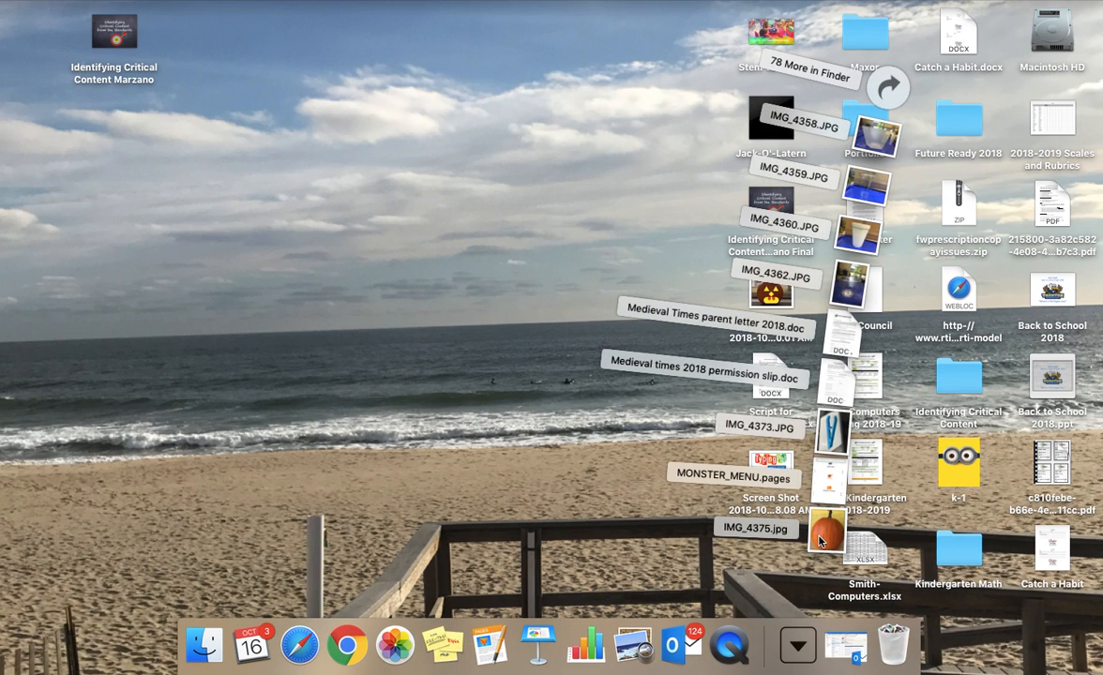
pyautogui.moveTo(822, 533); pyautogui.dragTo(405, 634)
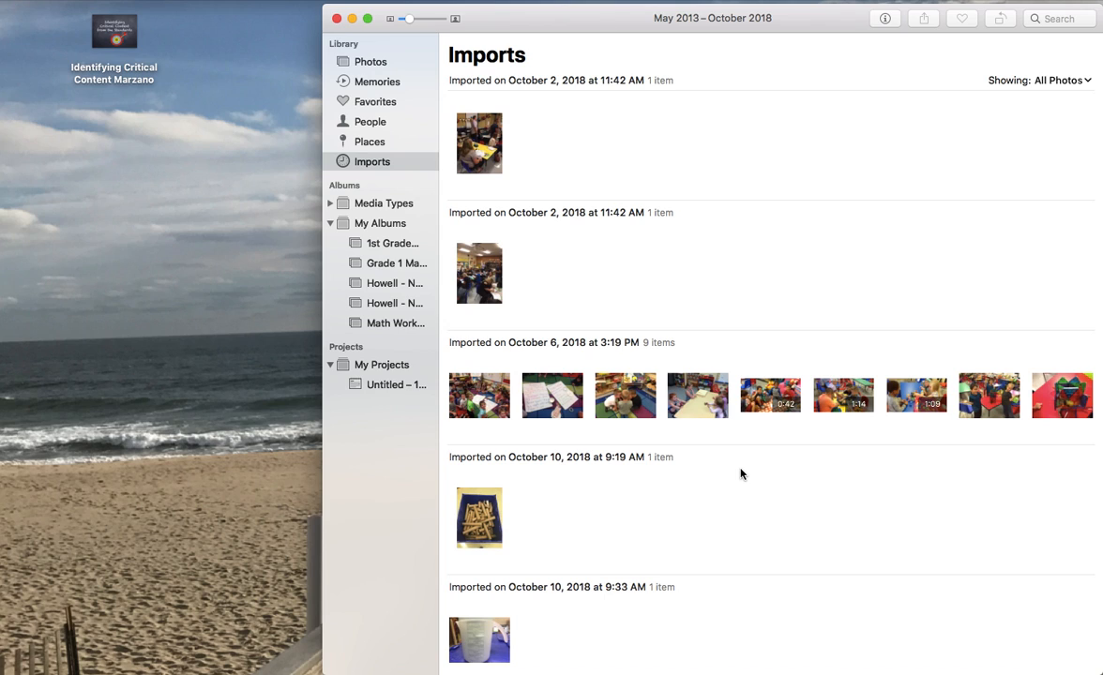
pyautogui.scroll(-3, 740, 474)
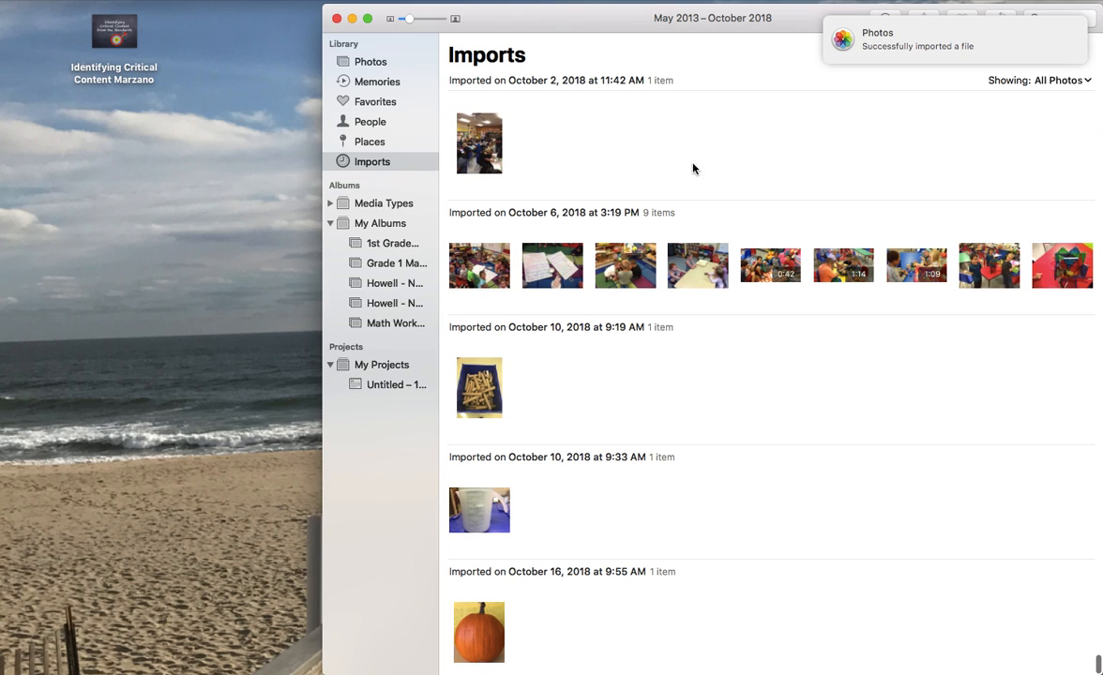
pyautogui.press('super+h')
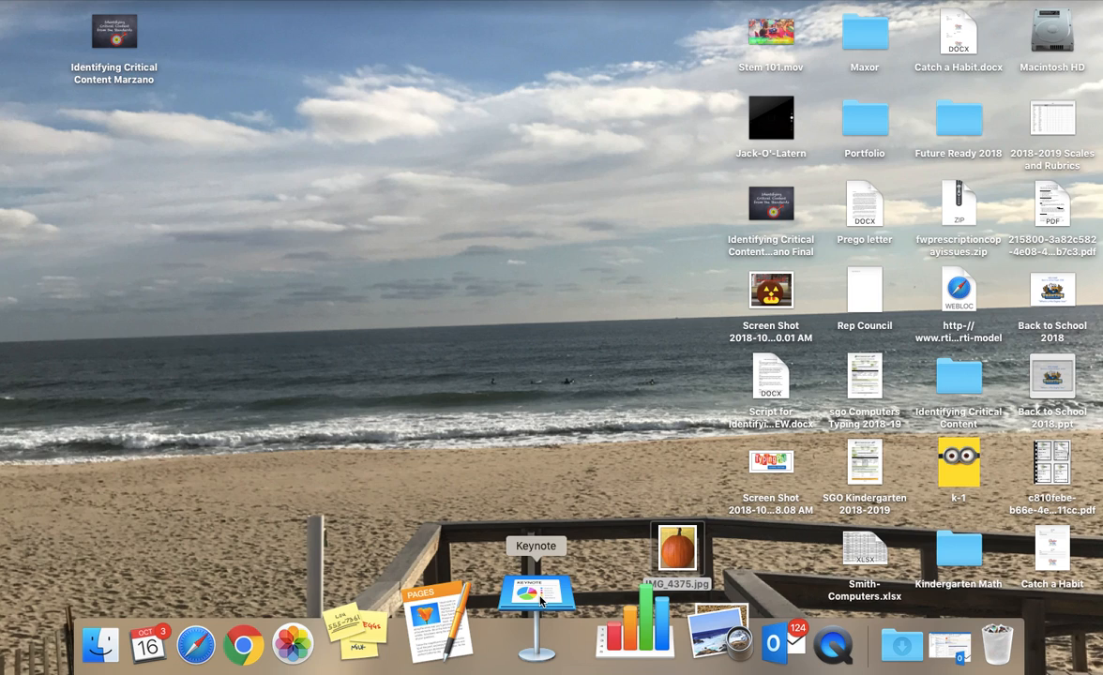
# Step: Switch to Keynote and create a new presentation with the standard Black theme
pyautogui.click(540, 600)
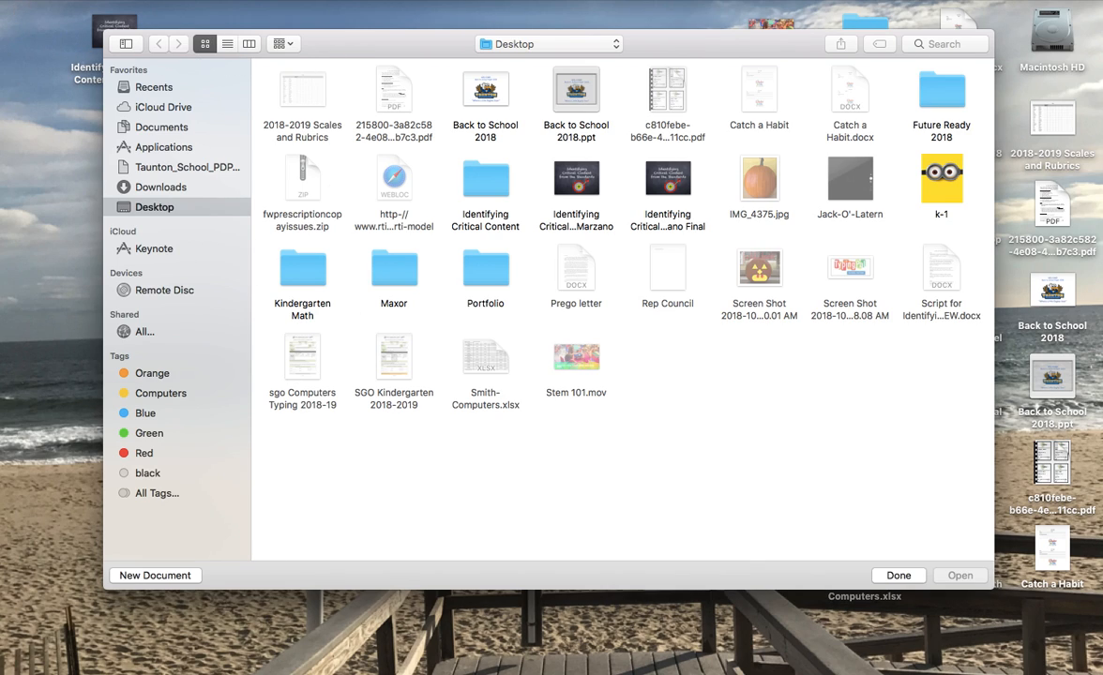
pyautogui.click(97, 2)
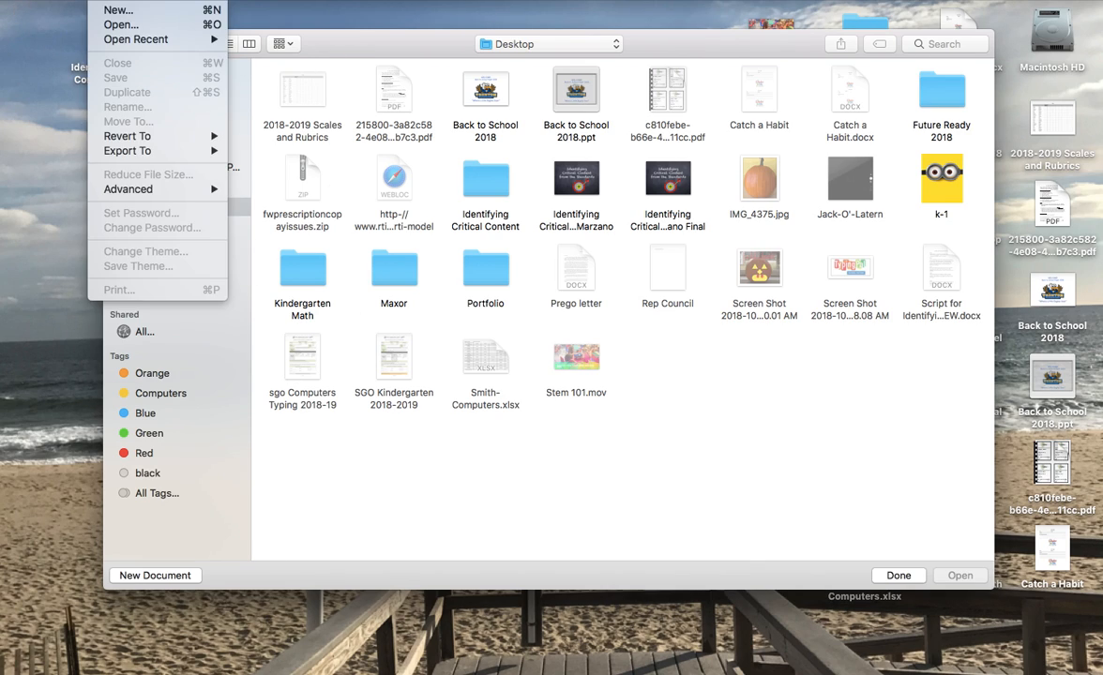
pyautogui.click(156, 10)
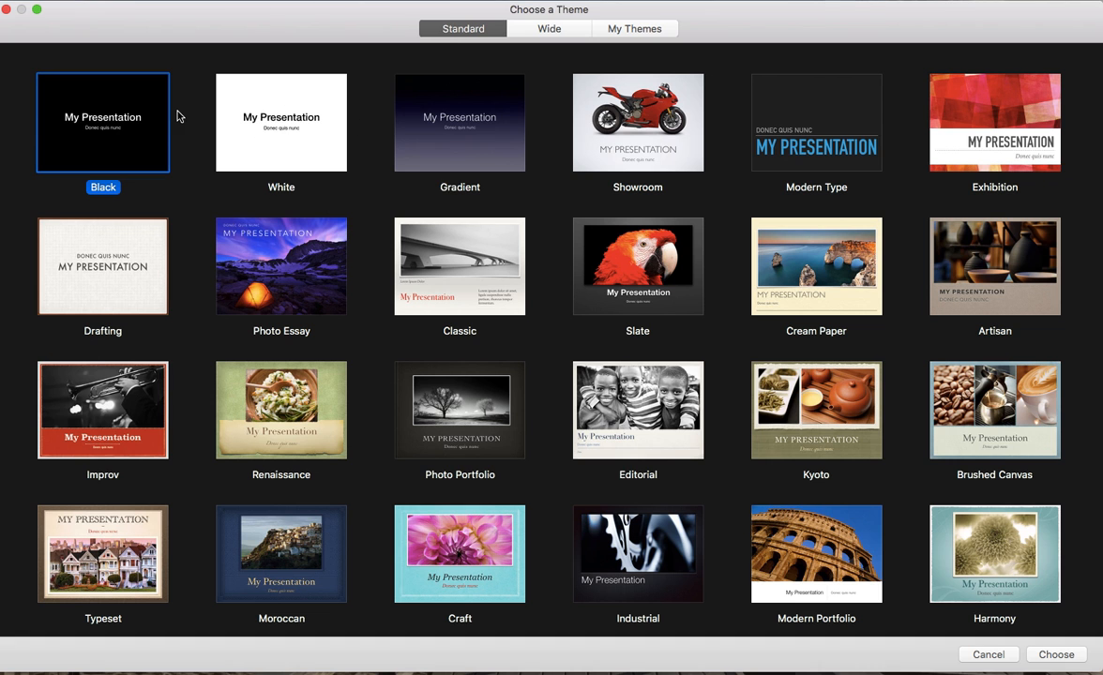
pyautogui.click(134, 148)
pyautogui.click(134, 147)
pyautogui.doubleClick(134, 152)
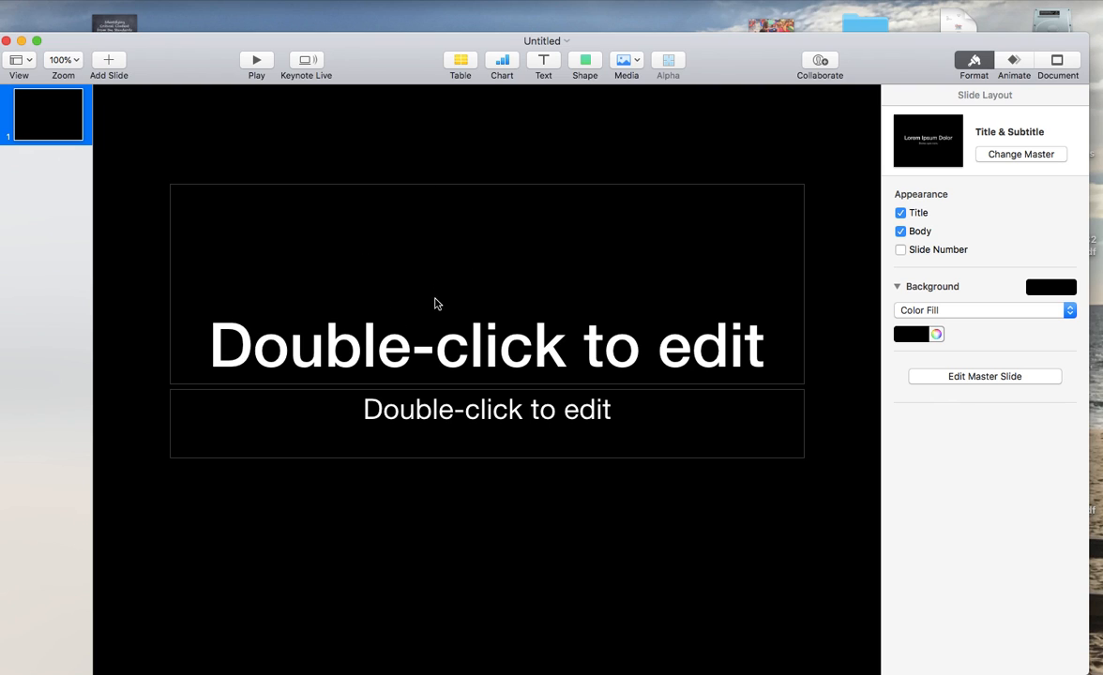
# Step: Delete the title and subtitle placeholders from the first slide
pyautogui.click(464, 270)
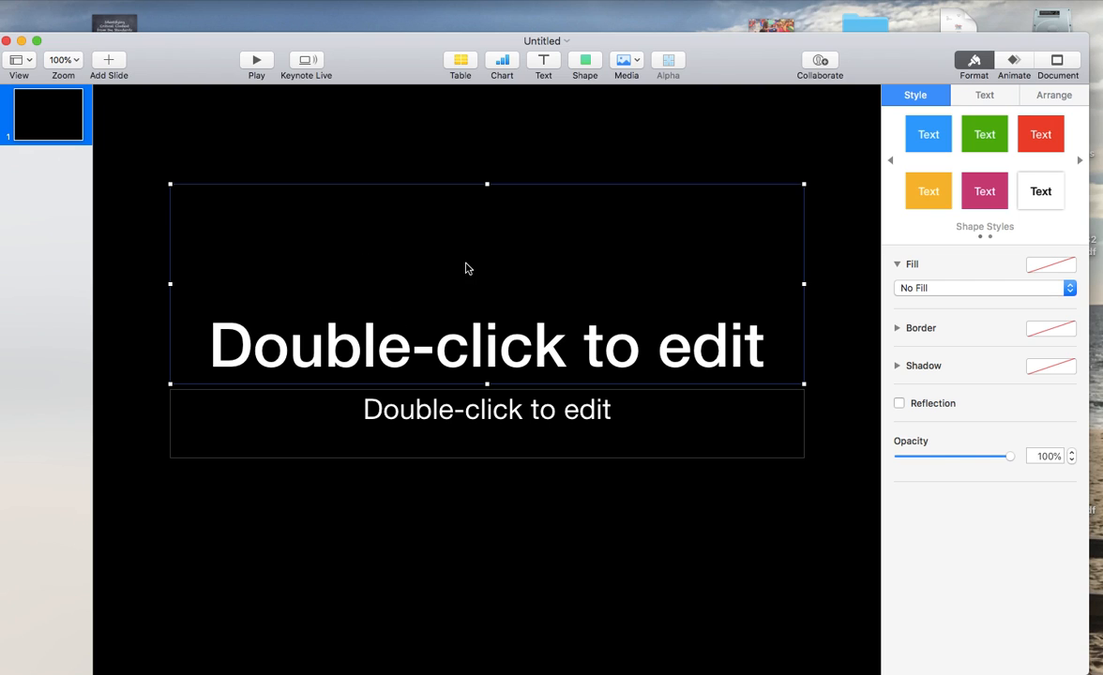
pyautogui.press('Delete')
pyautogui.click(441, 417)
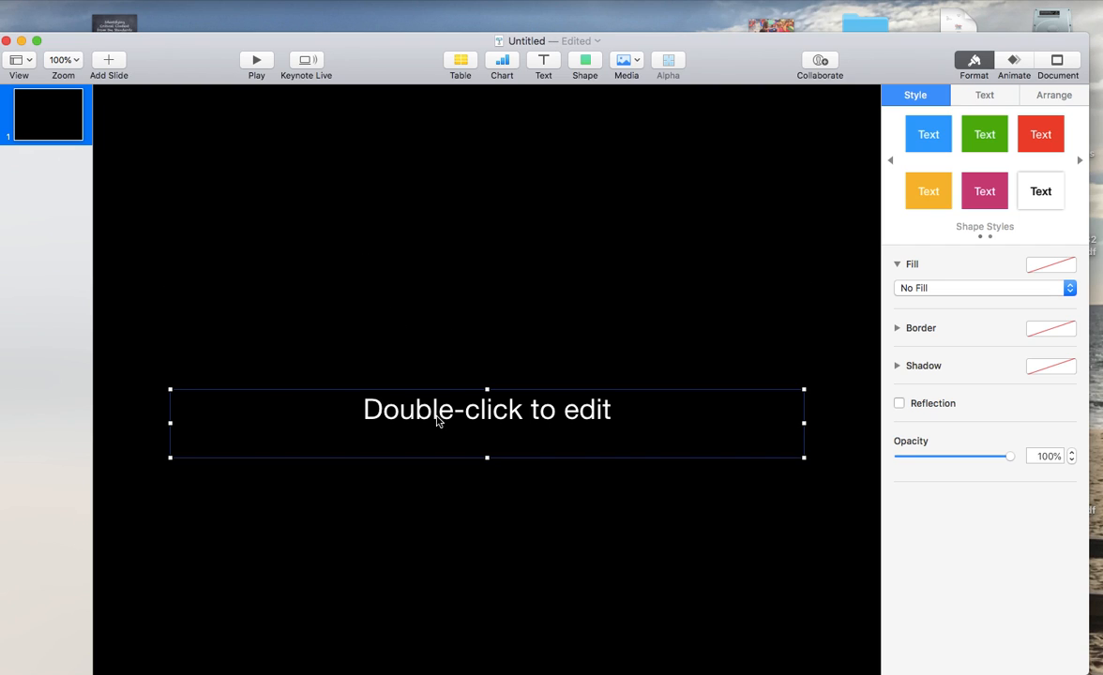
pyautogui.press('Delete')
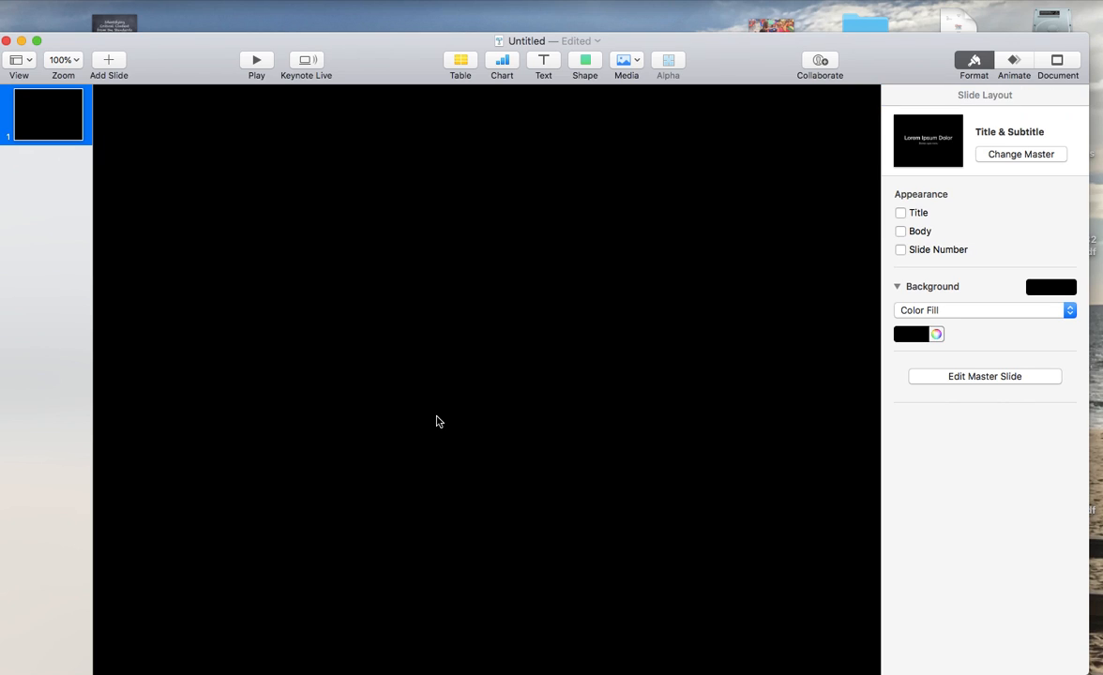
# Step: Insert the newly imported pumpkin photo from the Photos library onto the blank slide
pyautogui.click(626, 61)
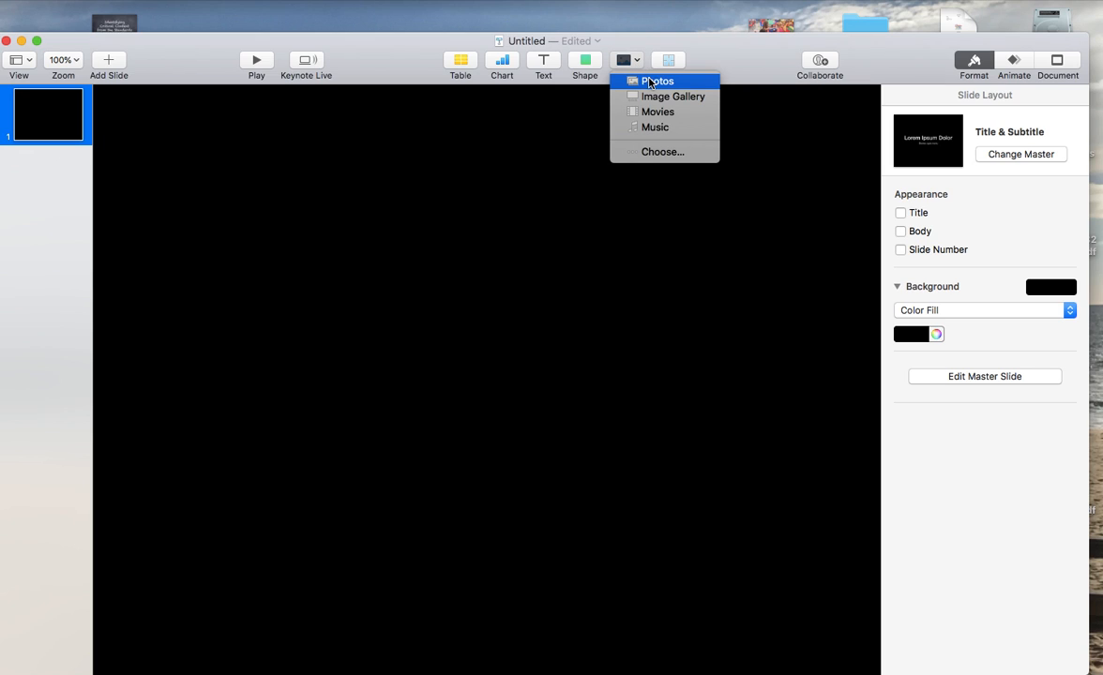
pyautogui.click(647, 82)
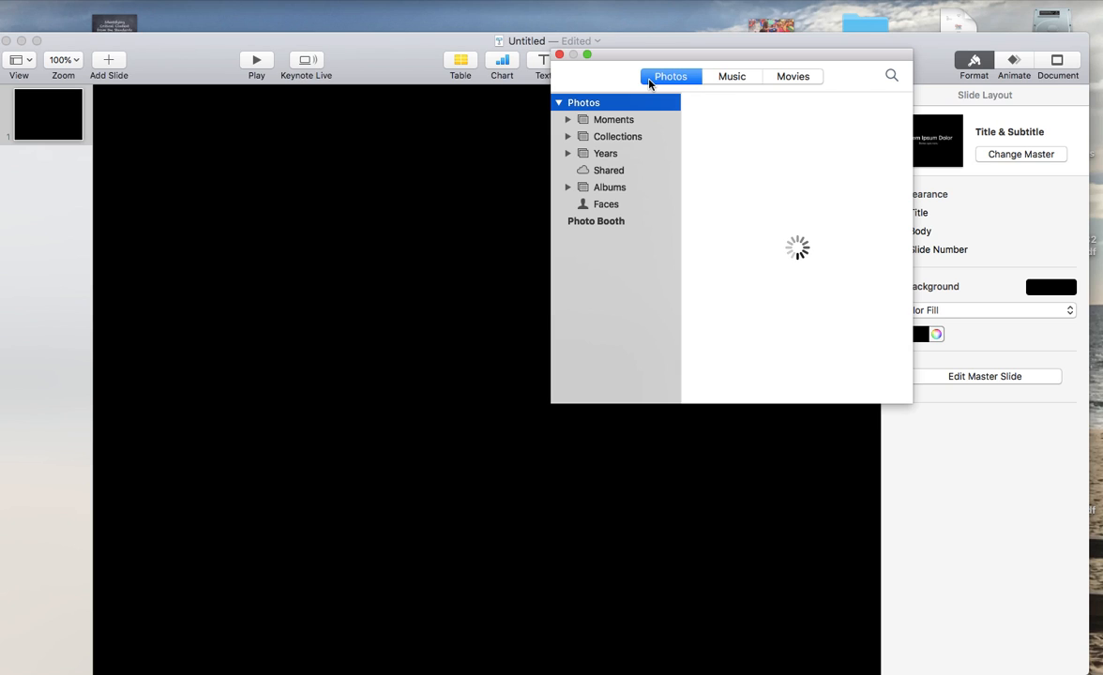
pyautogui.scroll(-10, 810, 213)
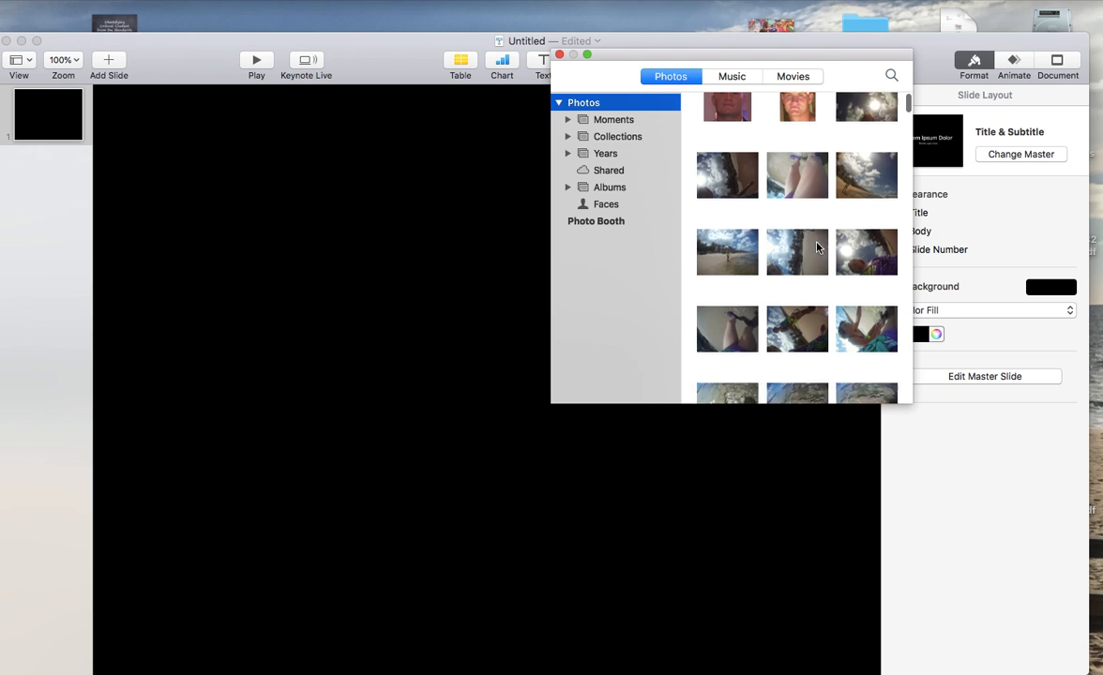
pyautogui.scroll(-15, 816, 246)
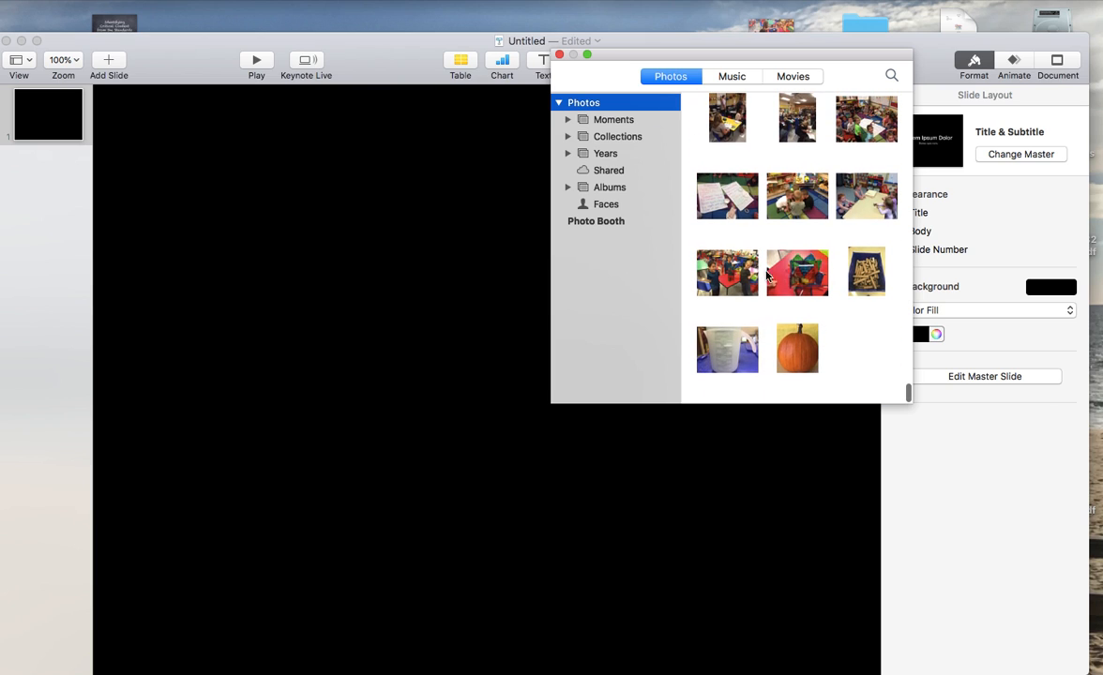
pyautogui.doubleClick(792, 349)
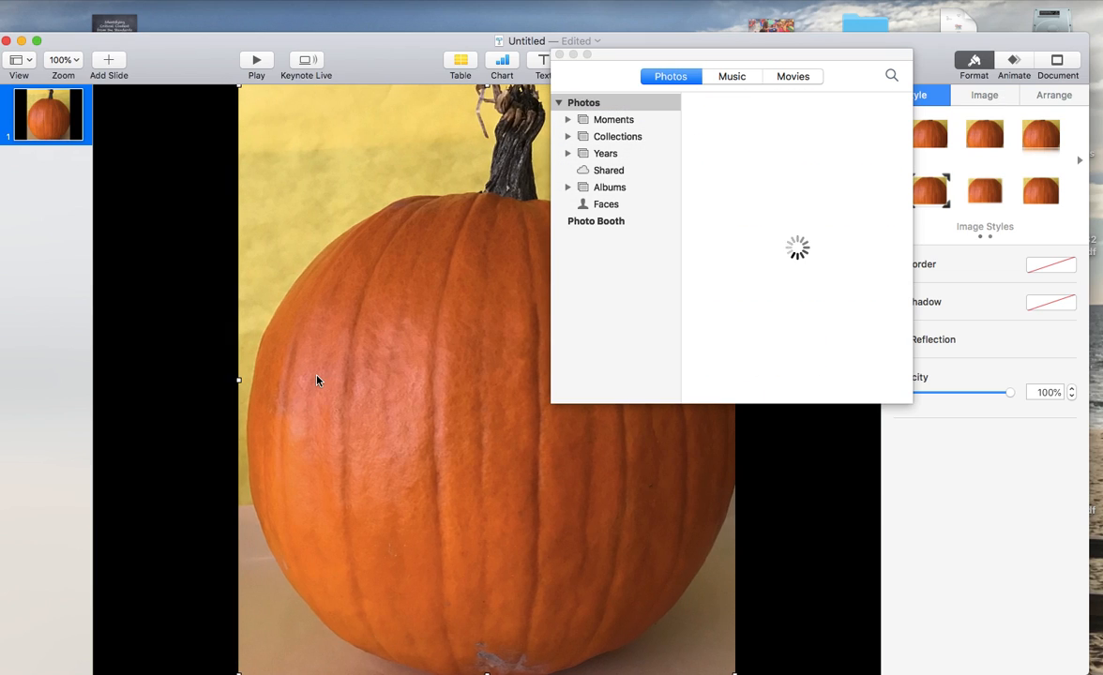
# Step: Close the media browser, shrink the pumpkin photo so it fits within the slide, and centre it
pyautogui.click(178, 322)
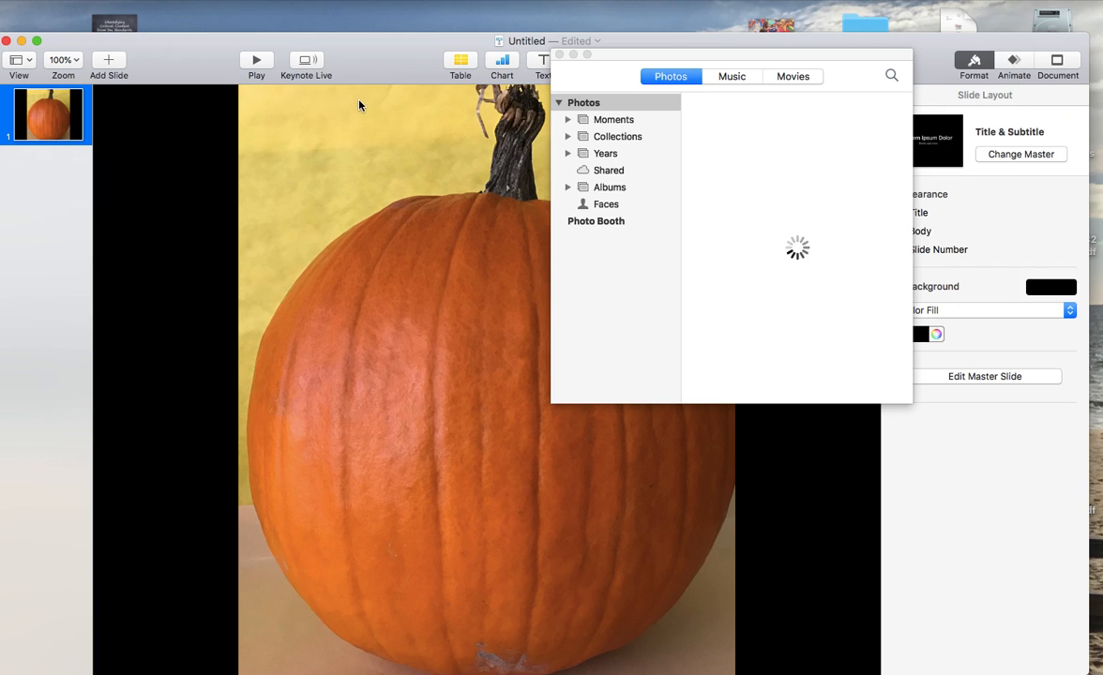
pyautogui.click(298, 143)
pyautogui.click(560, 54)
pyautogui.moveTo(297, 222); pyautogui.dragTo(297, 274)
pyautogui.moveTo(238, 137); pyautogui.dragTo(330, 277)
pyautogui.moveTo(483, 374); pyautogui.dragTo(440, 279)
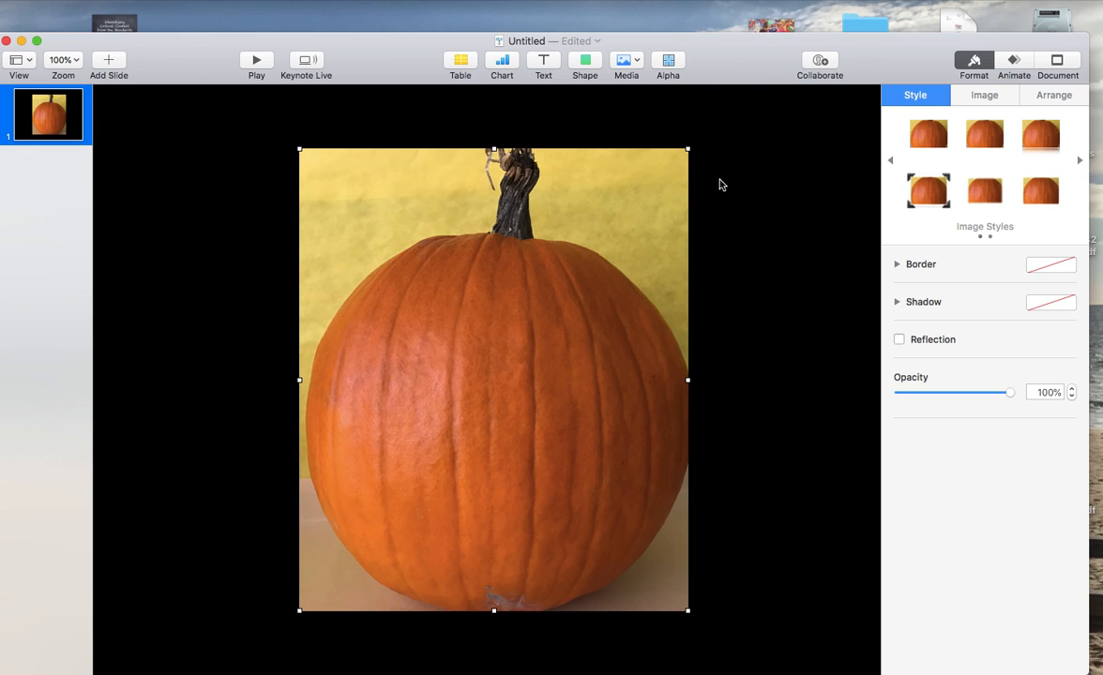
# Step: Start Instant Alpha on the pumpkin photo
pyautogui.click(995, 95)
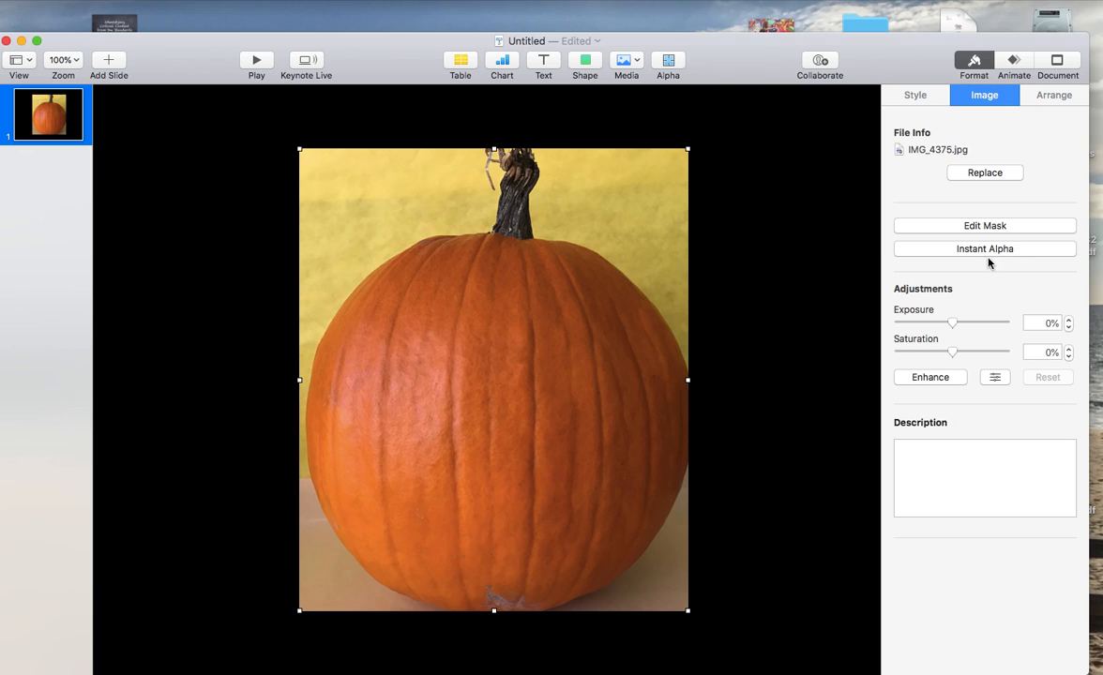
pyautogui.click(1020, 250)
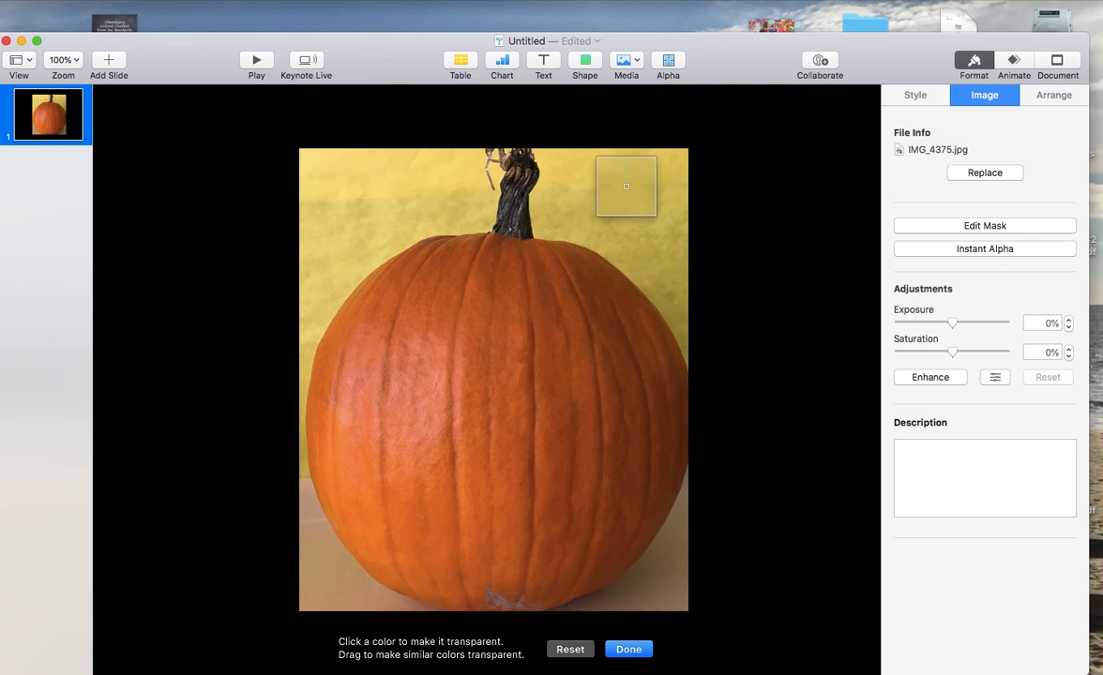
pyautogui.moveTo(570, 179); pyautogui.dragTo(628, 216)
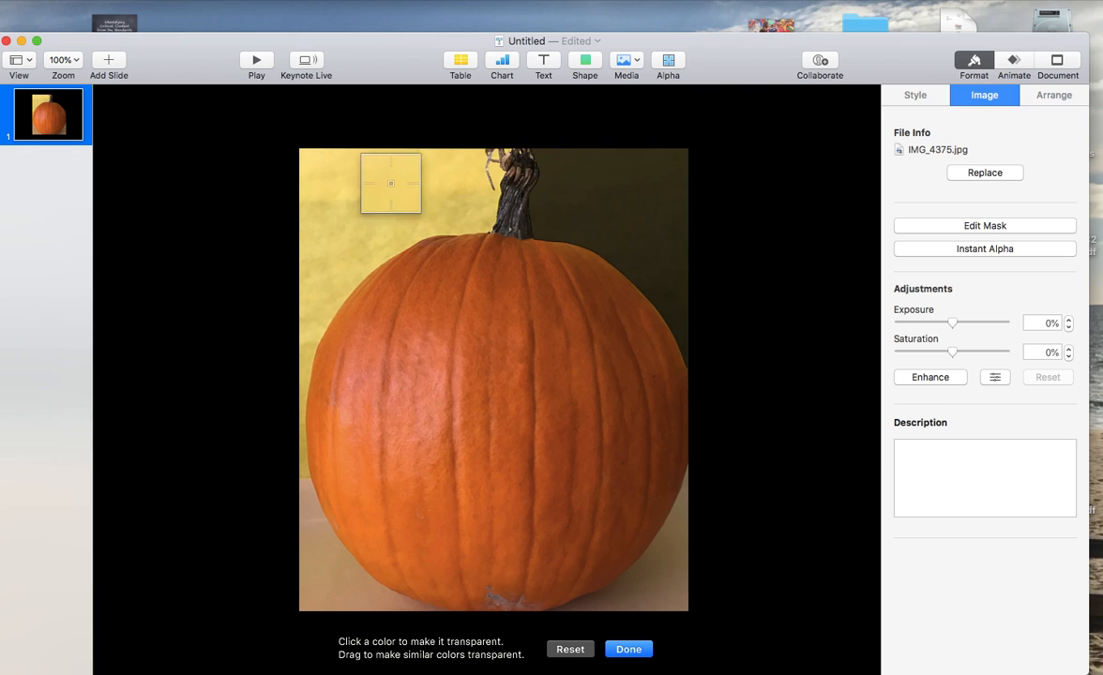
pyautogui.moveTo(333, 199); pyautogui.dragTo(390, 216)
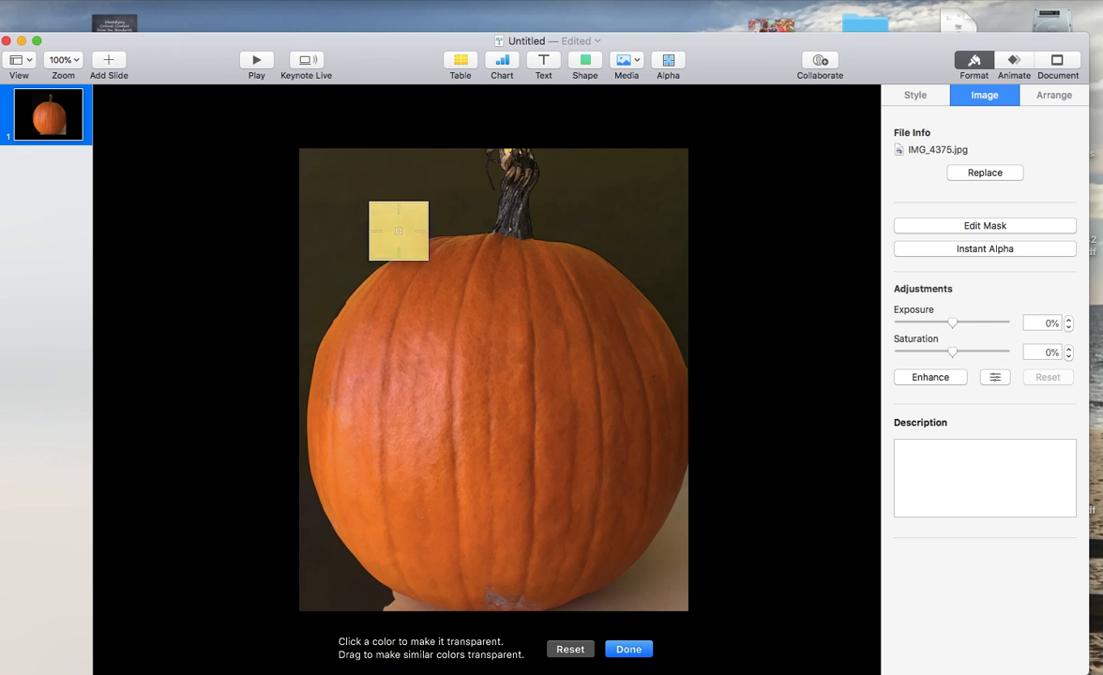
pyautogui.moveTo(661, 574); pyautogui.dragTo(694, 596)
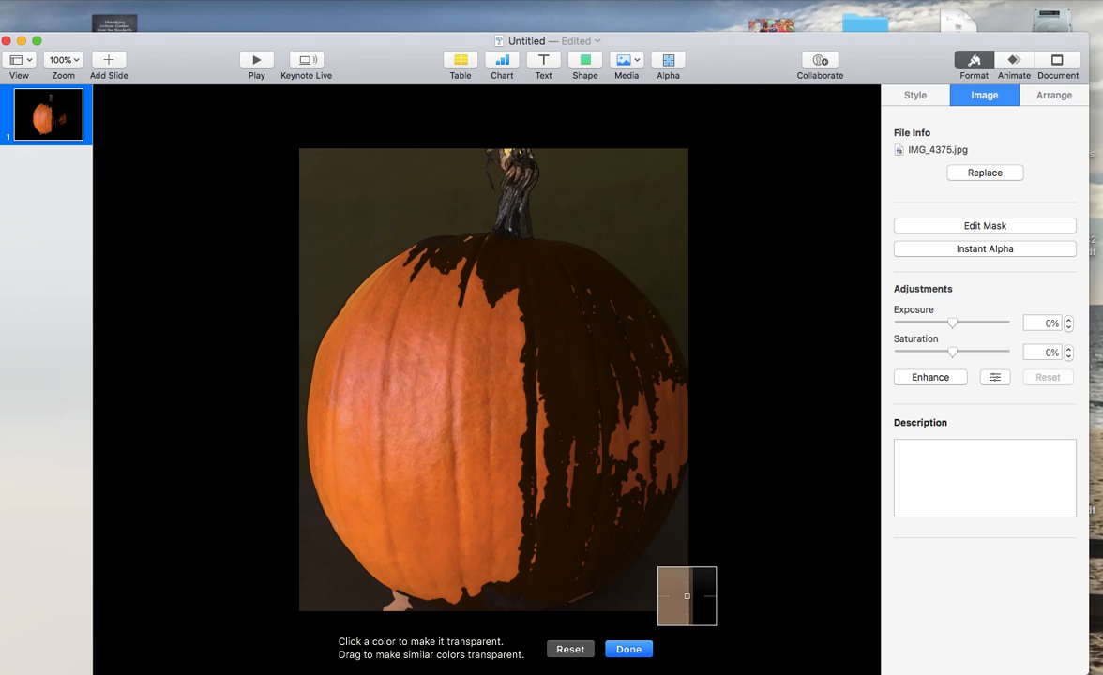
pyautogui.click(570, 648)
pyautogui.press('super+shift+period')
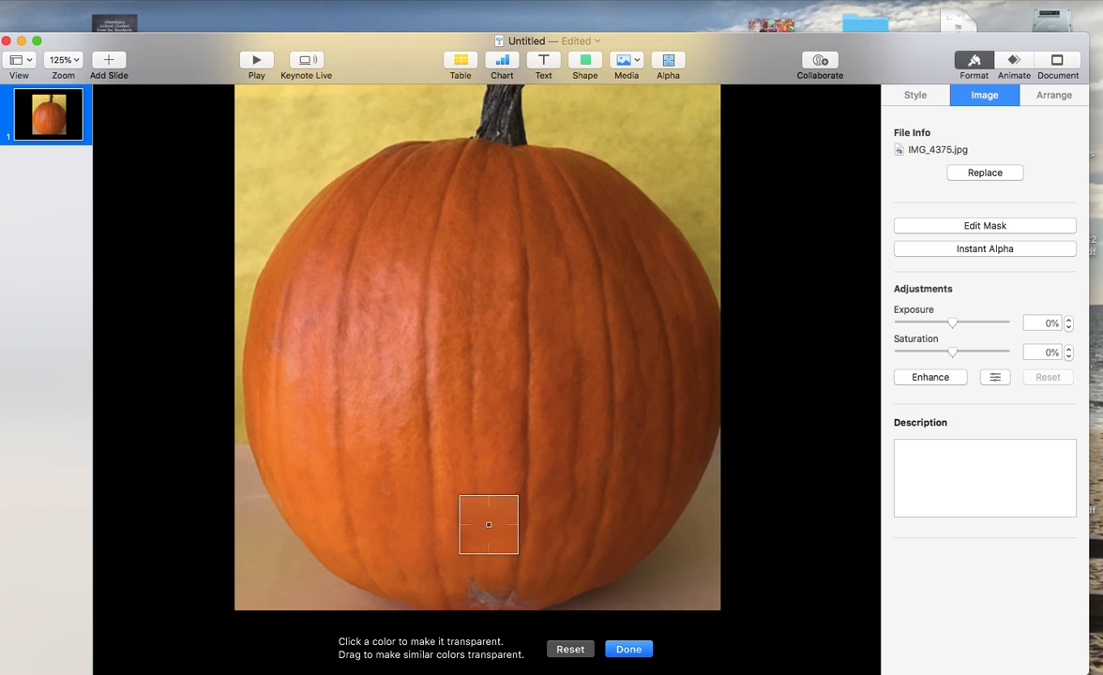
pyautogui.press('super+shift+comma')
pyautogui.moveTo(361, 174); pyautogui.dragTo(374, 195)
pyautogui.moveTo(609, 188)
pyautogui.mouseDown()
pyautogui.moveTo(665, 248)
pyautogui.moveTo(608, 192)
pyautogui.mouseUp()
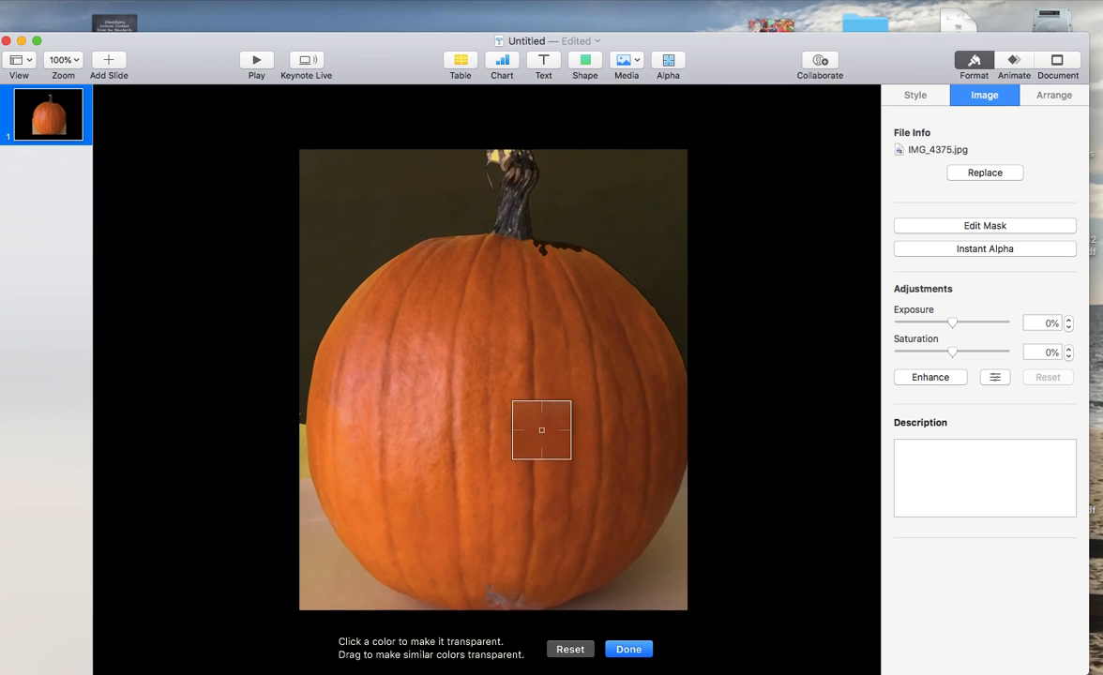
pyautogui.click(567, 648)
# Step: Make the yellow backdrop and the tan surface around the pumpkin transparent with Instant Alpha, and enlarge the cut-out pumpkin slightly
pyautogui.moveTo(401, 178); pyautogui.dragTo(457, 186)
pyautogui.moveTo(589, 178); pyautogui.dragTo(642, 227)
pyautogui.moveTo(506, 151); pyautogui.dragTo(517, 157)
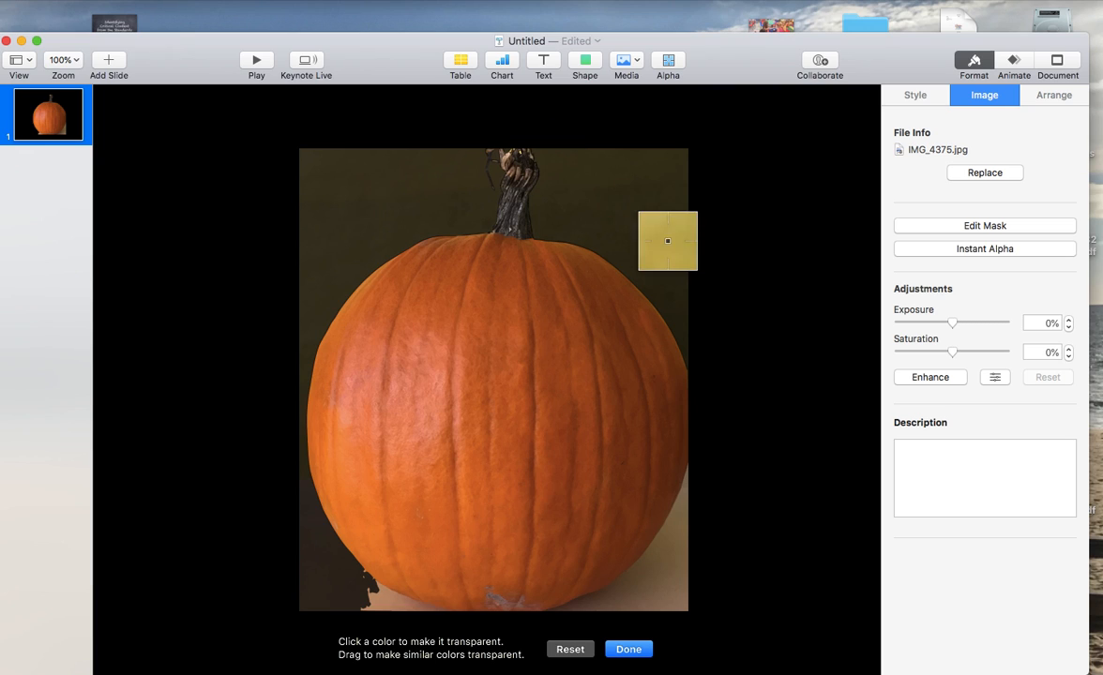
pyautogui.moveTo(643, 569)
pyautogui.mouseDown()
pyautogui.moveTo(661, 586)
pyautogui.moveTo(653, 581)
pyautogui.mouseUp()
pyautogui.moveTo(371, 591); pyautogui.dragTo(421, 602)
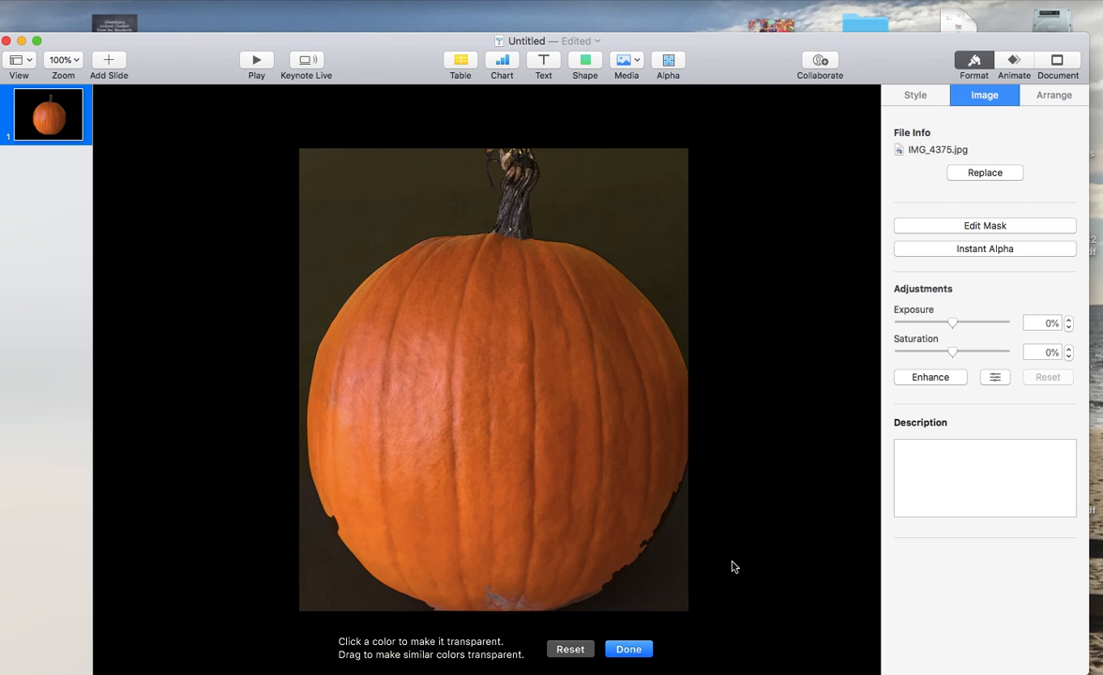
pyautogui.click(627, 649)
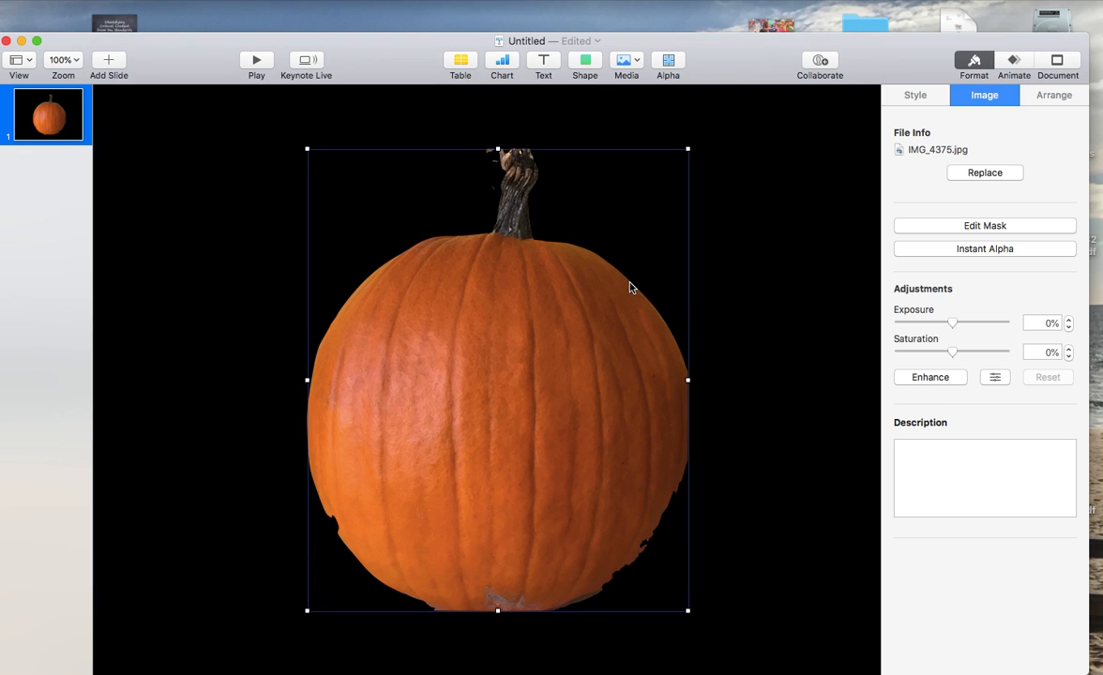
pyautogui.moveTo(688, 147); pyautogui.dragTo(762, 156)
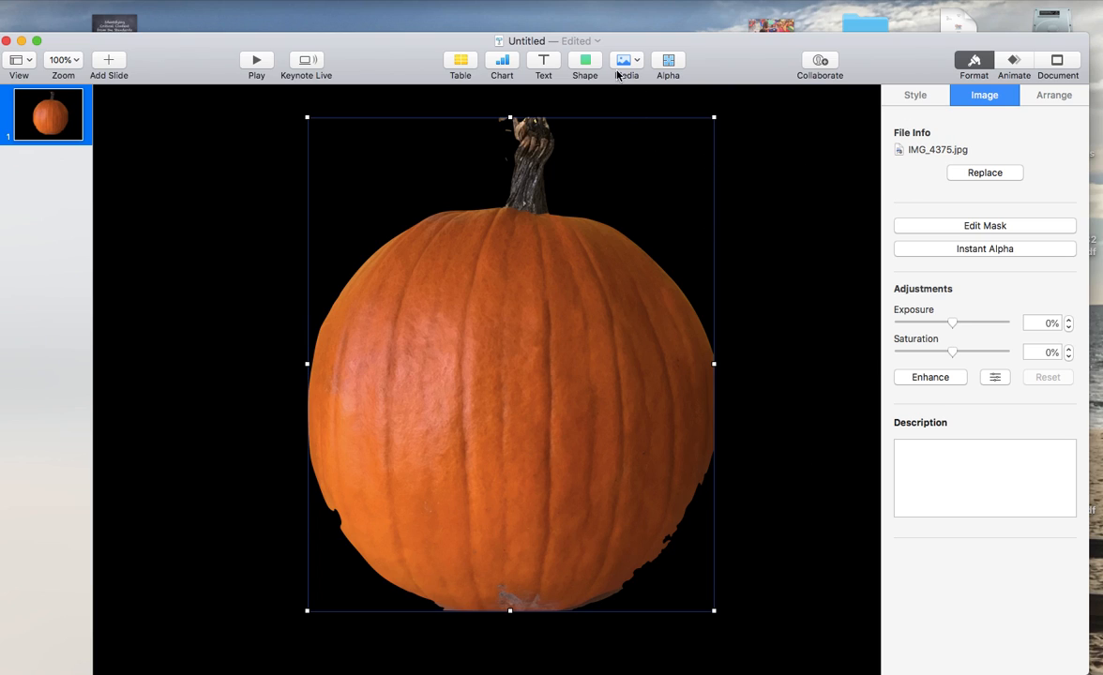
# Step: Add a basic triangle shape and place it on the upper left part of the pumpkin as an eye
pyautogui.click(583, 60)
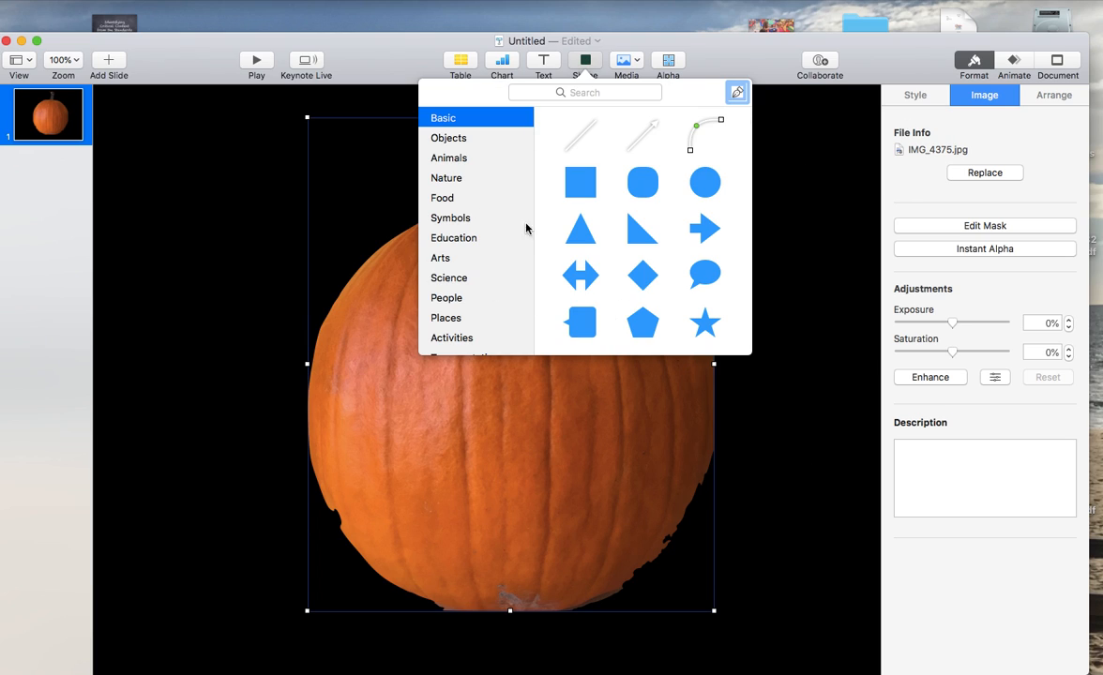
pyautogui.click(576, 232)
pyautogui.moveTo(473, 409); pyautogui.dragTo(425, 384)
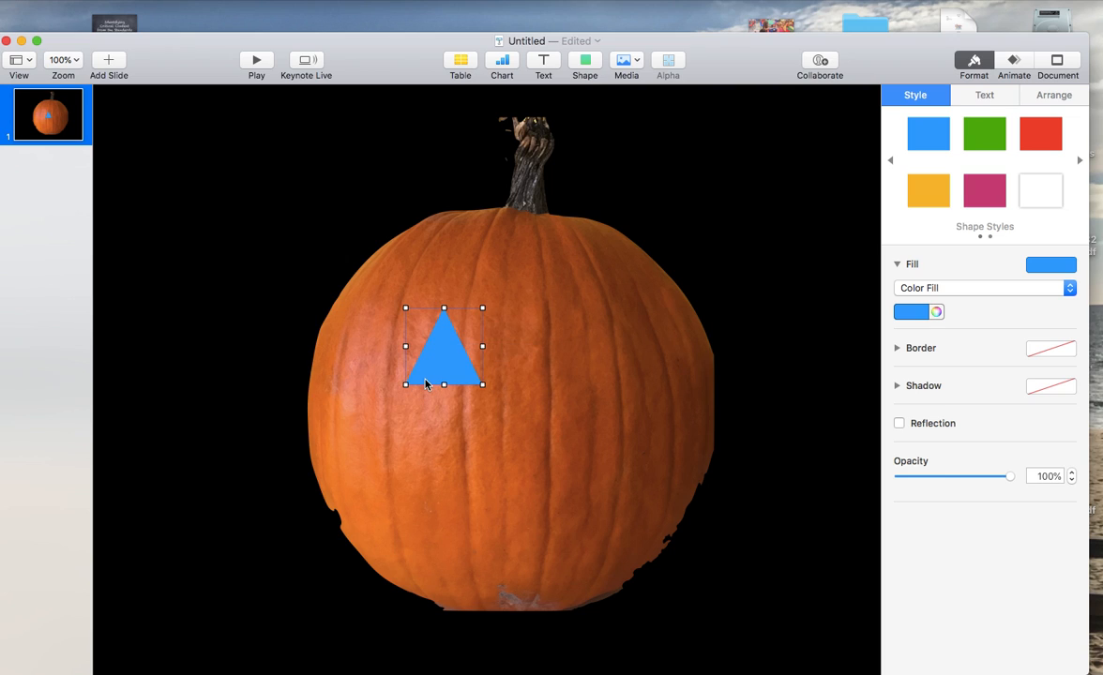
# Step: Fill the triangle with bright yellow and widen it slightly, keeping it on the pumpkin's upper left part
pyautogui.click(923, 193)
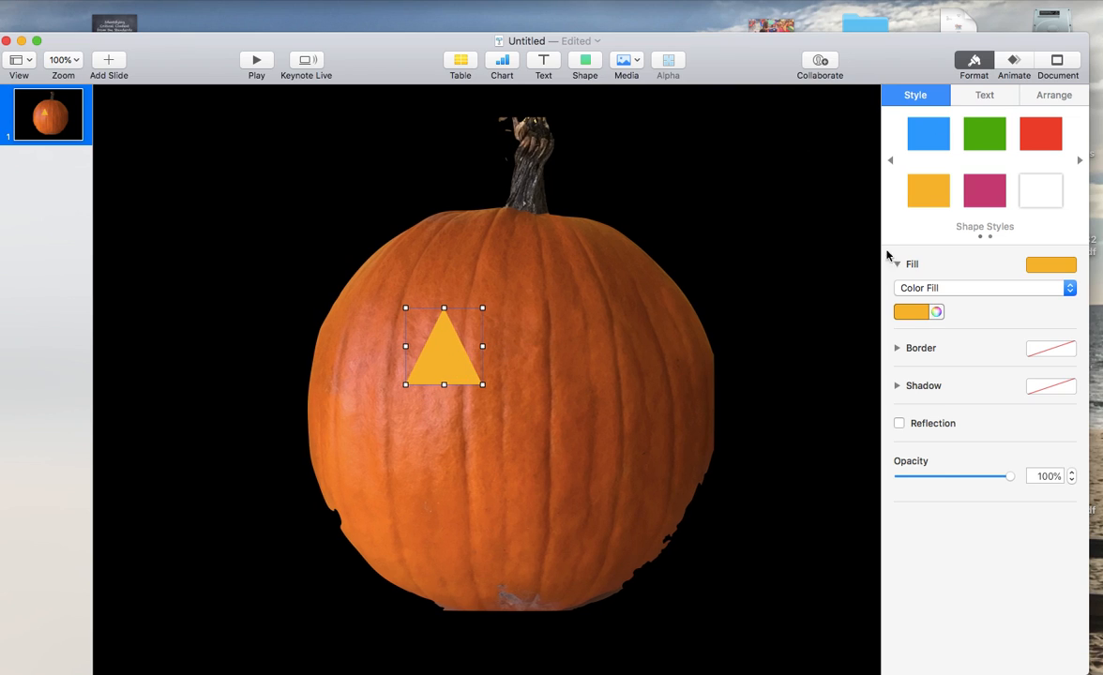
pyautogui.click(1050, 264)
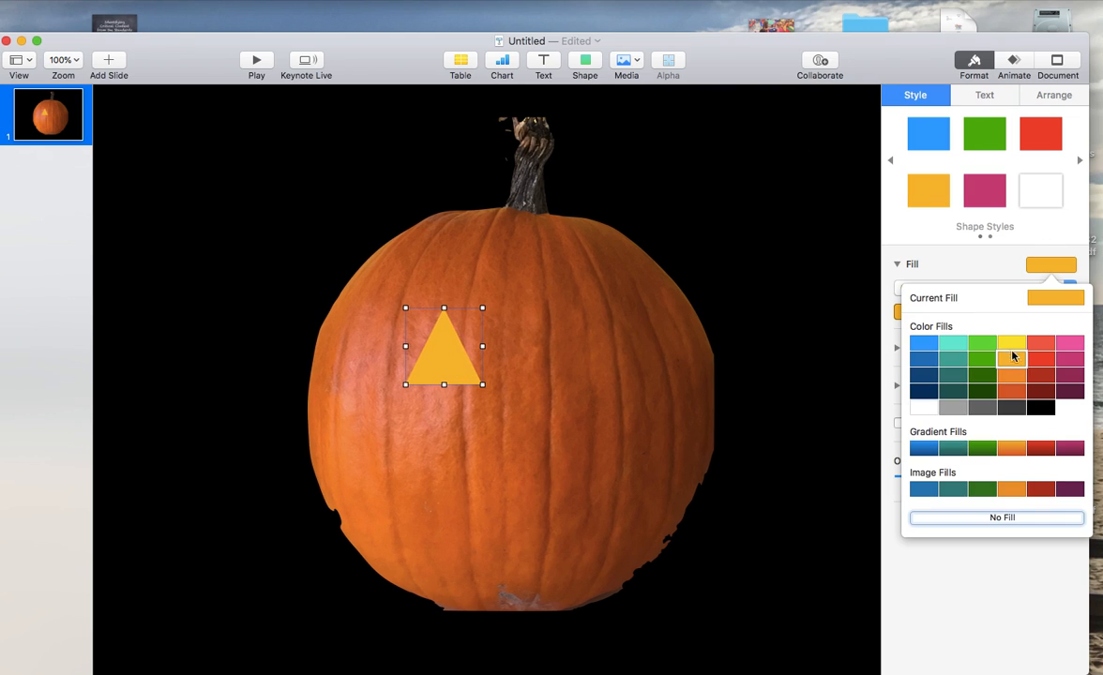
pyautogui.click(1009, 342)
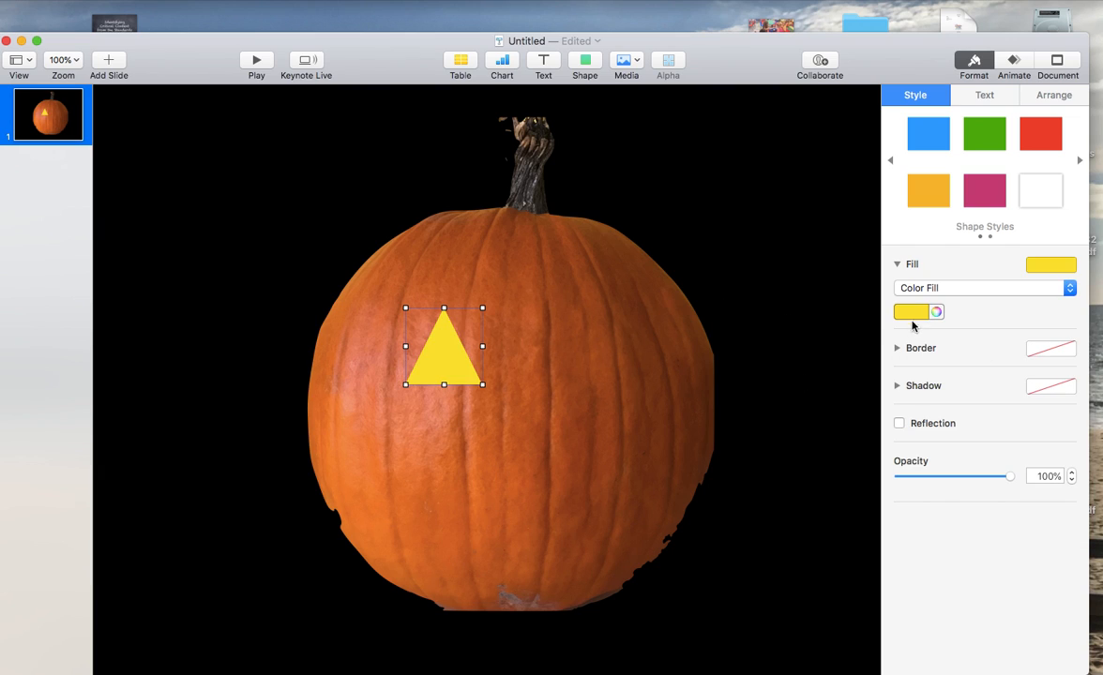
pyautogui.click(920, 314)
pyautogui.click(937, 345)
pyautogui.moveTo(482, 385)
pyautogui.mouseDown()
pyautogui.moveTo(512, 381)
pyautogui.moveTo(499, 386)
pyautogui.mouseUp()
pyautogui.moveTo(457, 350); pyautogui.dragTo(453, 353)
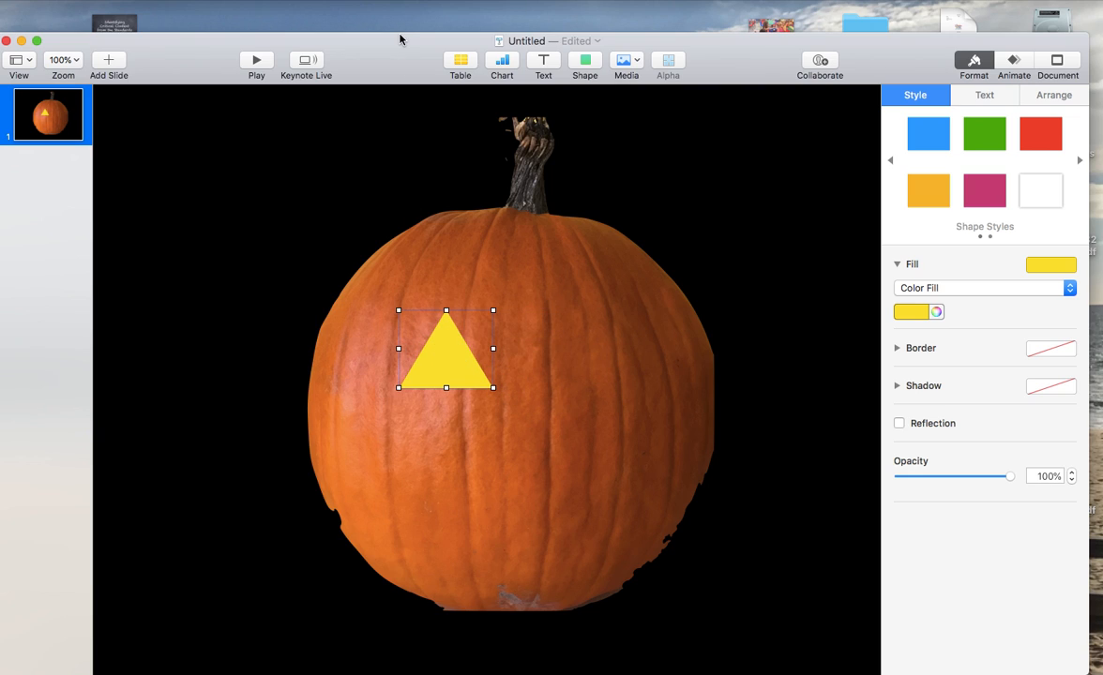
# Step: Copy the yellow triangle eye and place the duplicate level with it on the upper right part of the pumpkin
pyautogui.click(136, 1)
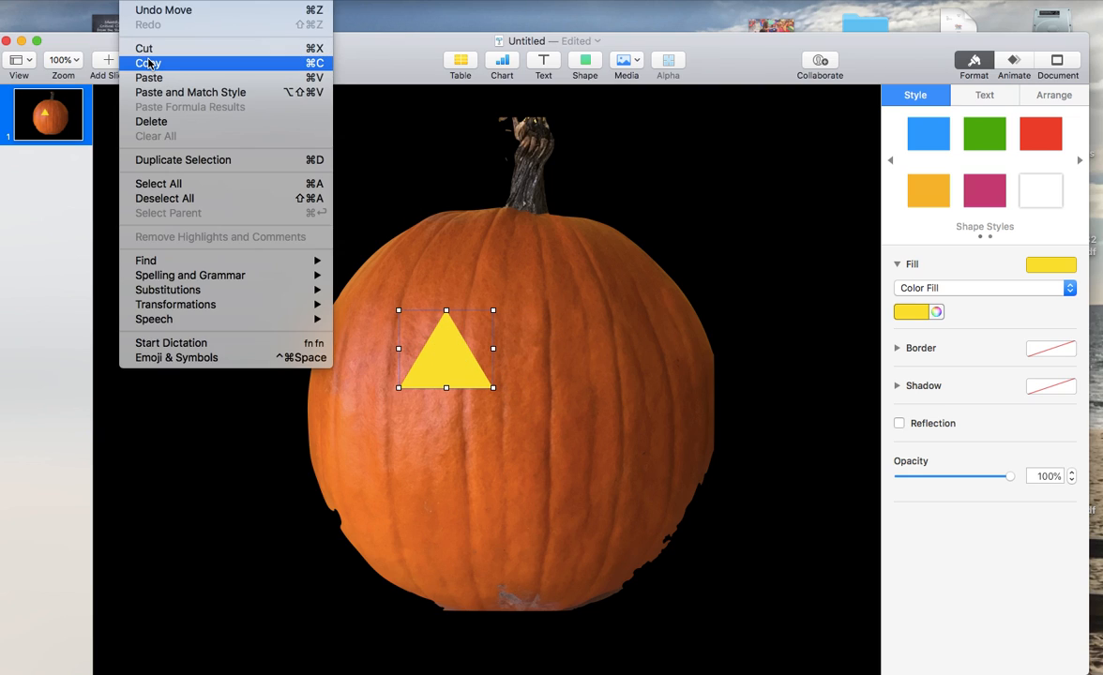
pyautogui.click(490, 329)
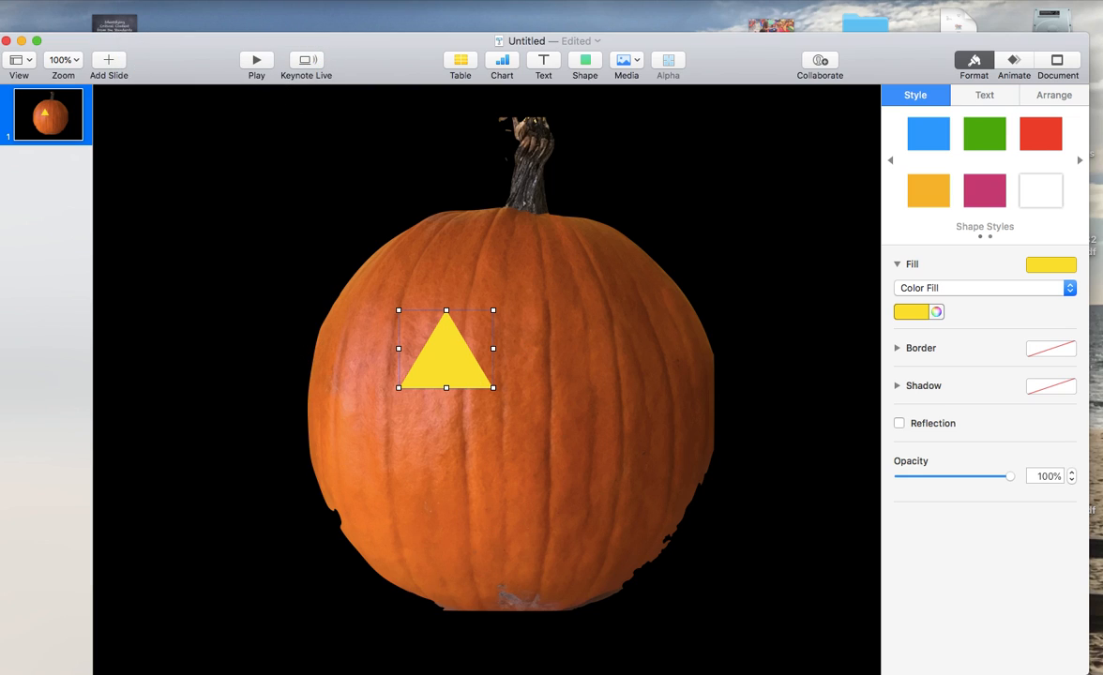
pyautogui.click(136, 0)
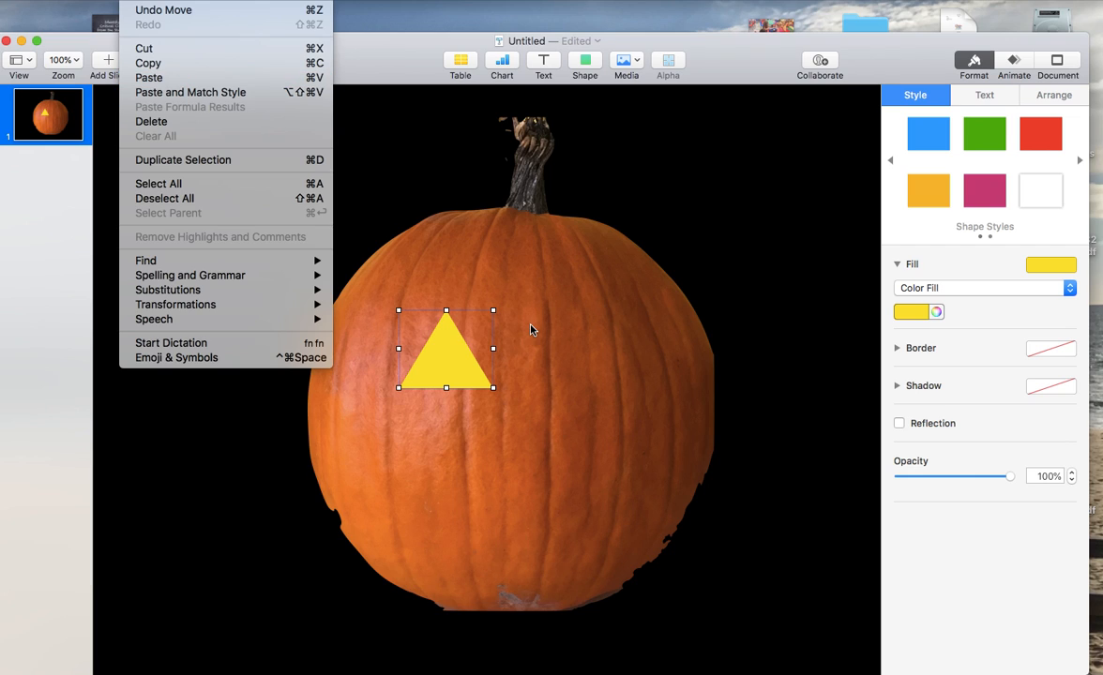
pyautogui.press('super+v')
pyautogui.moveTo(450, 357); pyautogui.dragTo(583, 349)
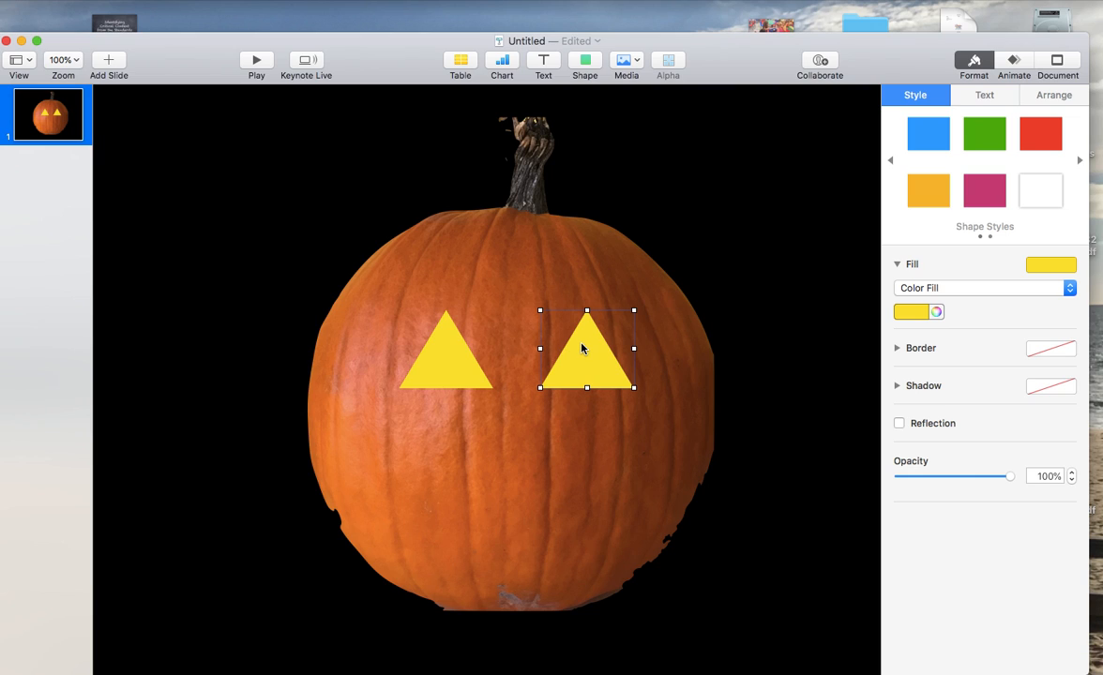
# Step: Add a basic diamond shape and place it on the pumpkin just below and between the two eyes
pyautogui.click(586, 61)
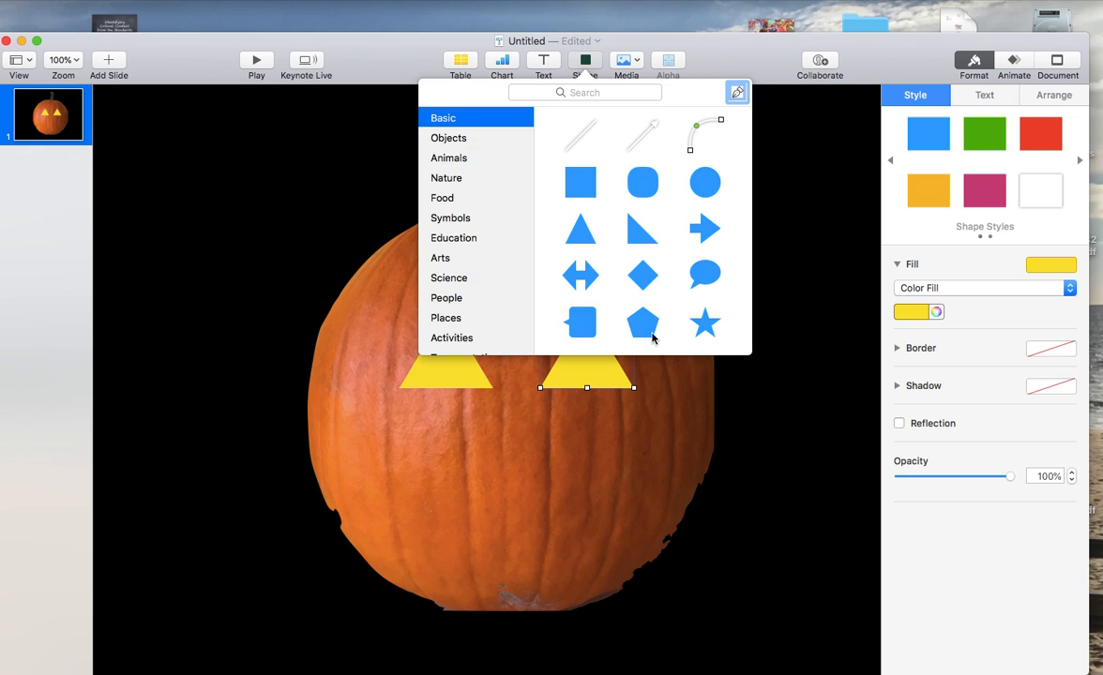
pyautogui.click(642, 276)
pyautogui.moveTo(493, 370); pyautogui.dragTo(519, 423)
# Step: Fill the diamond with the same bright yellow as the eyes and stretch it into a wide, flat nose
pyautogui.click(929, 191)
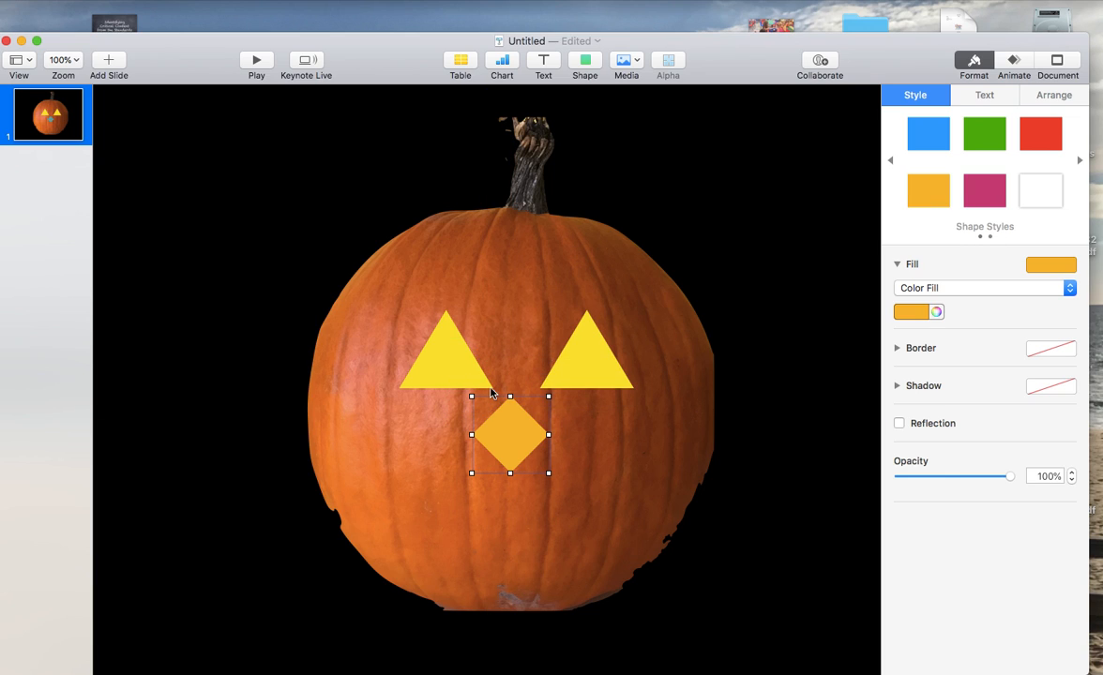
pyautogui.click(1055, 264)
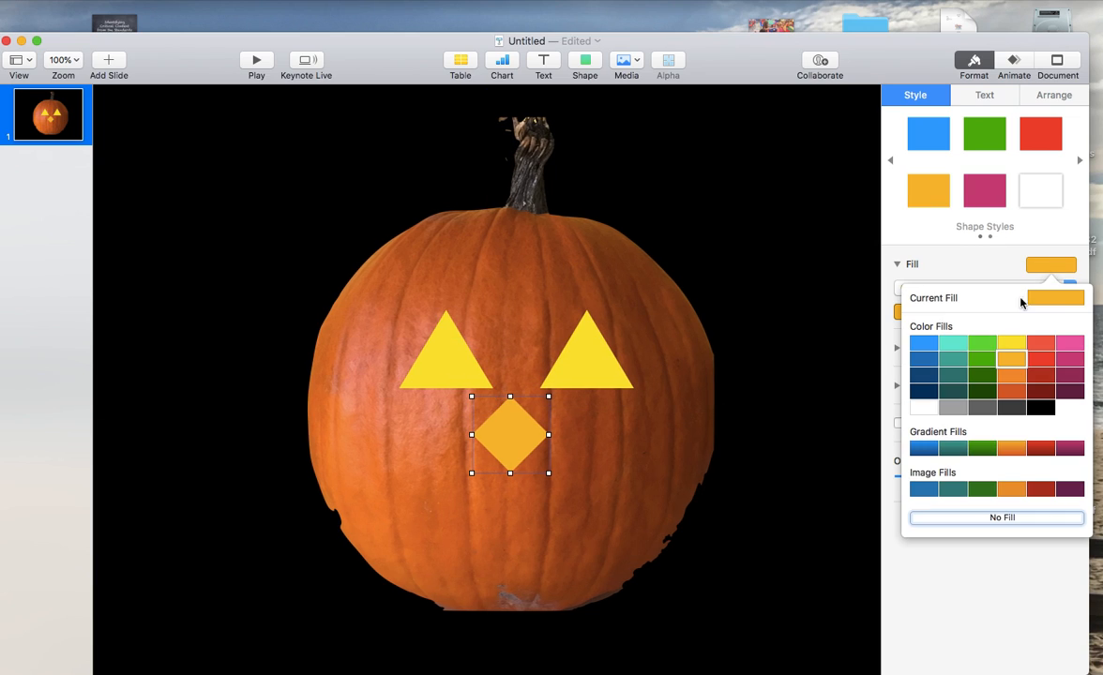
pyautogui.click(1010, 347)
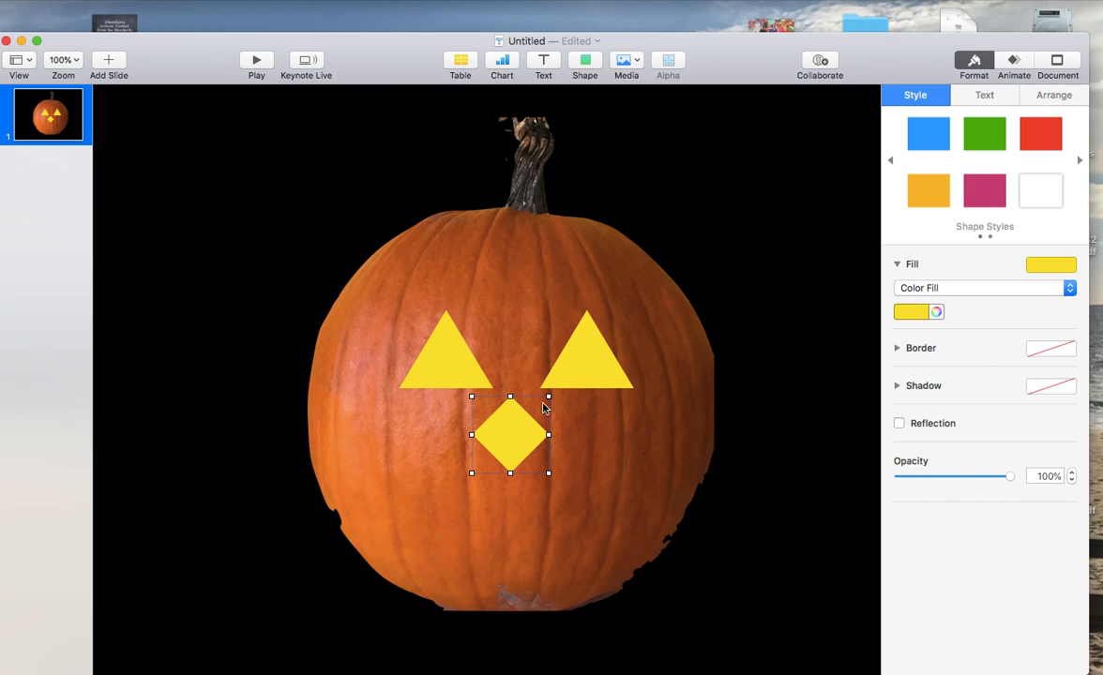
pyautogui.moveTo(549, 401); pyautogui.dragTo(549, 433)
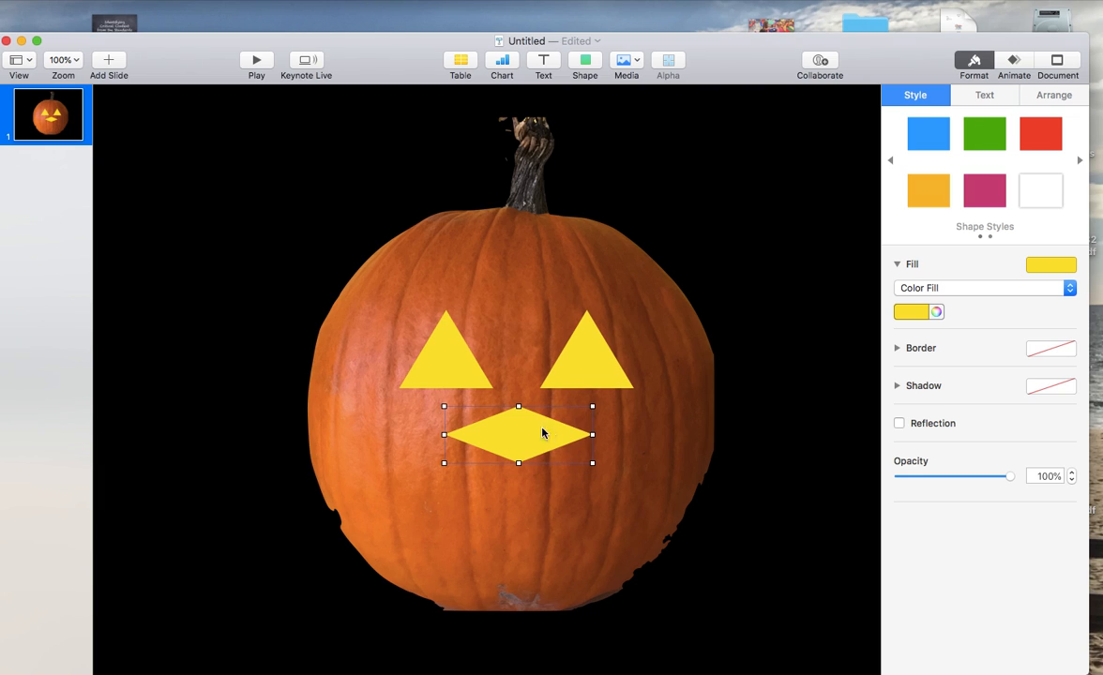
# Step: Add a square, a rounded square and a circle side by side across the lower part of the pumpkin
pyautogui.click(584, 62)
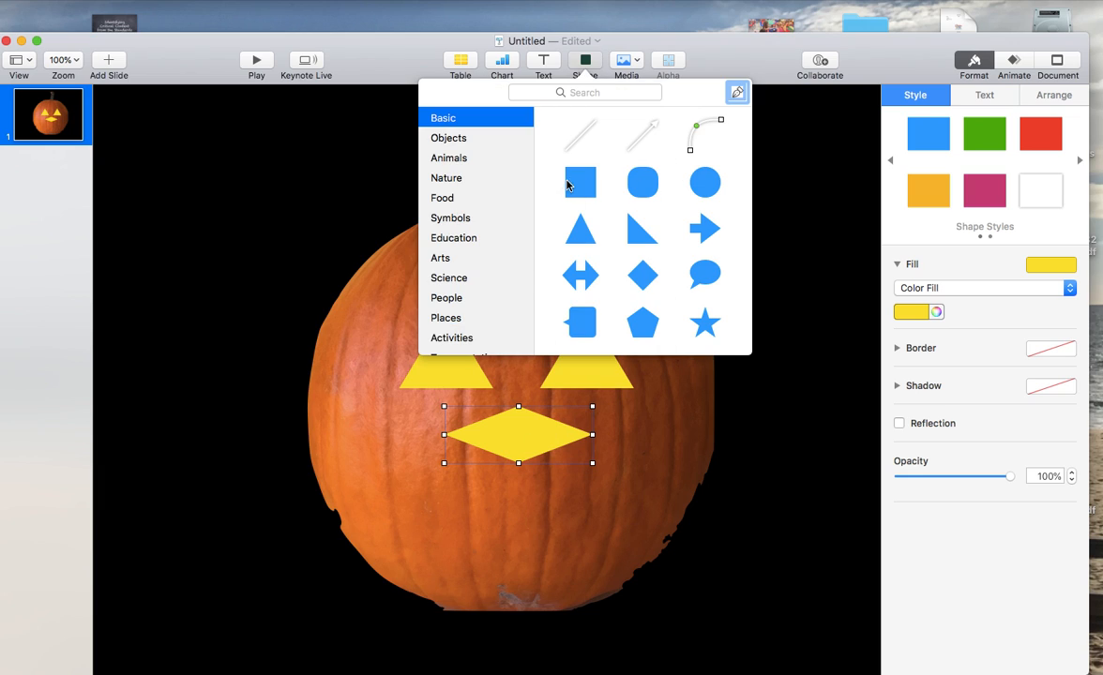
pyautogui.moveTo(579, 183); pyautogui.dragTo(370, 471)
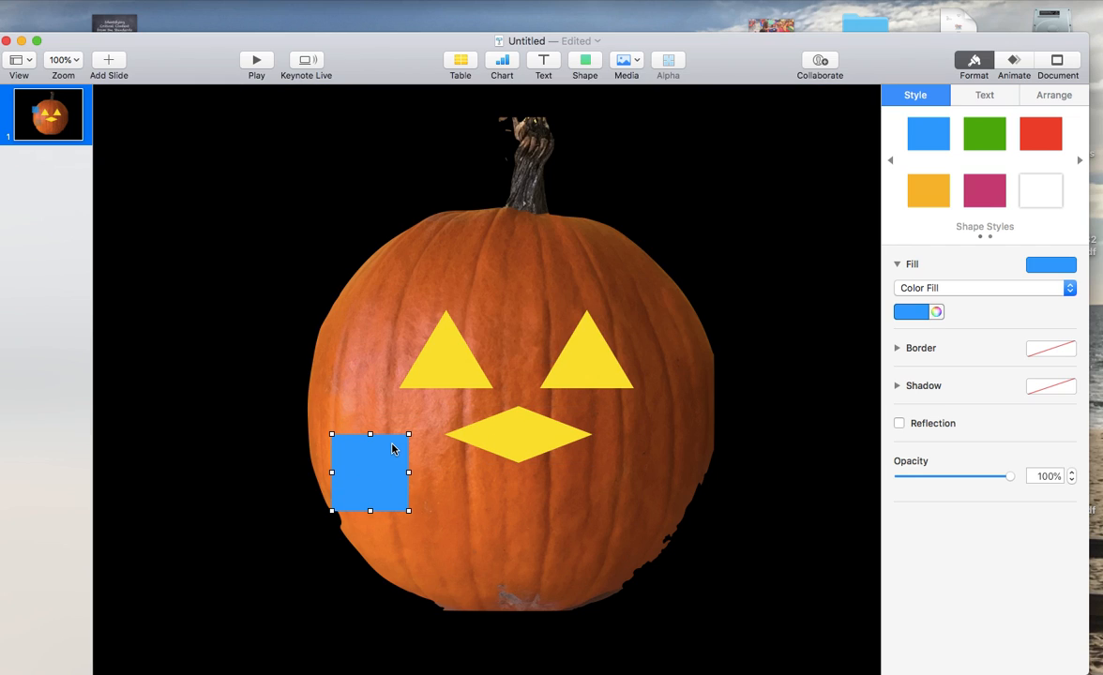
pyautogui.click(583, 62)
pyautogui.moveTo(641, 187); pyautogui.dragTo(515, 521)
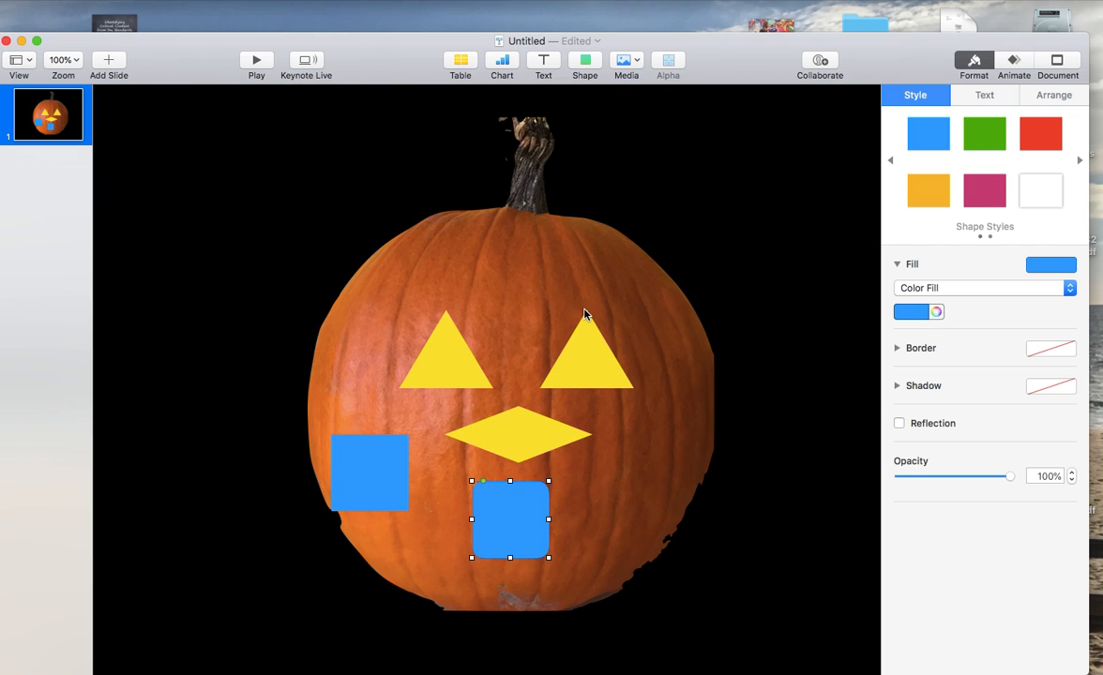
pyautogui.click(585, 63)
pyautogui.moveTo(716, 194); pyautogui.dragTo(650, 502)
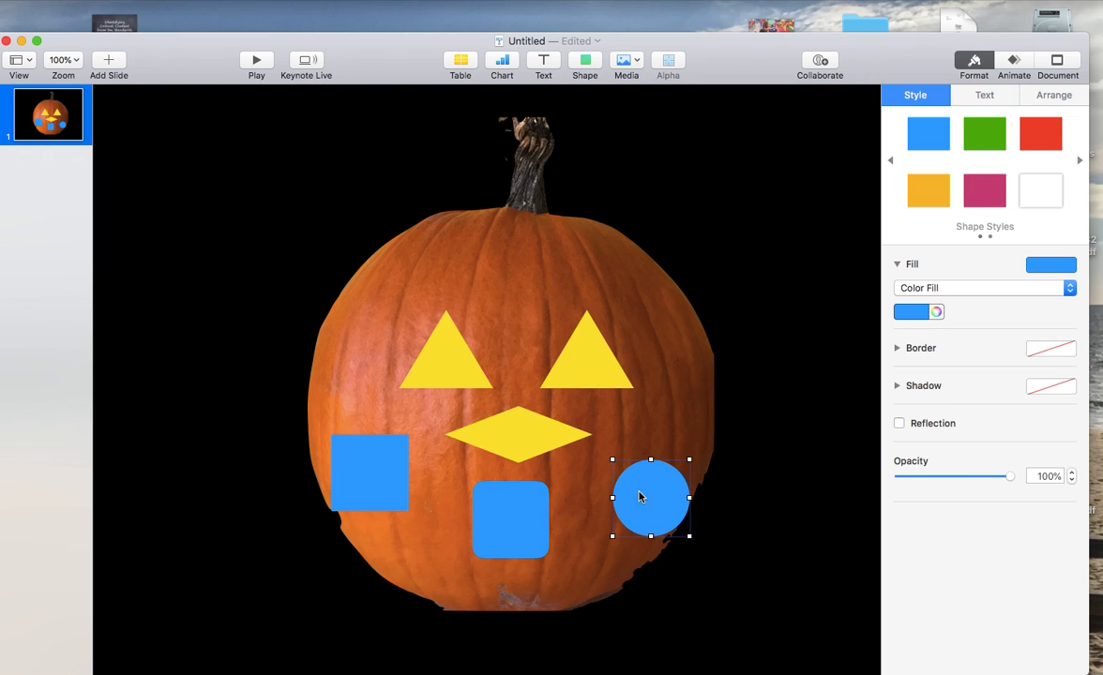
# Step: Reduce the height of the blue square slightly and stretch the circle into a wide ellipse
pyautogui.click(363, 479)
pyautogui.moveTo(331, 434)
pyautogui.mouseDown()
pyautogui.moveTo(351, 349)
pyautogui.moveTo(248, 472)
pyautogui.moveTo(313, 432)
pyautogui.moveTo(323, 379)
pyautogui.moveTo(319, 461)
pyautogui.moveTo(329, 445)
pyautogui.mouseUp()
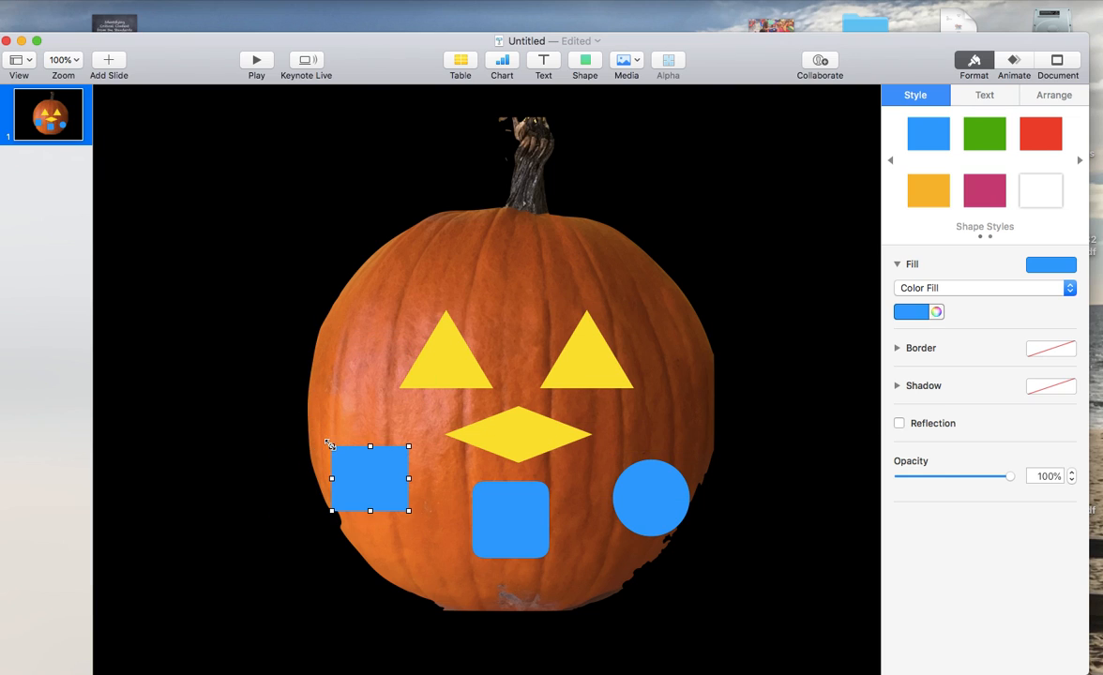
pyautogui.click(664, 506)
pyautogui.moveTo(689, 459); pyautogui.dragTo(854, 441)
# Step: Increase the rounded square's corner rounding, then enlarge it into a wide rounded rectangle placed below the yellow nose as a mouth
pyautogui.click(538, 520)
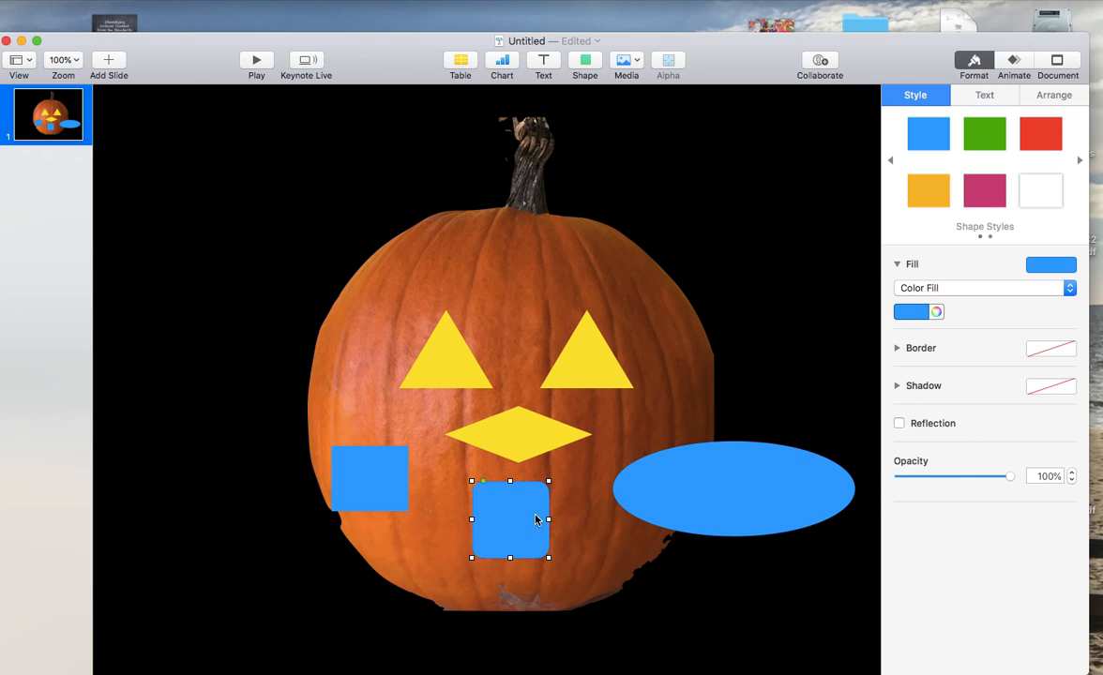
pyautogui.moveTo(485, 490); pyautogui.dragTo(218, 214)
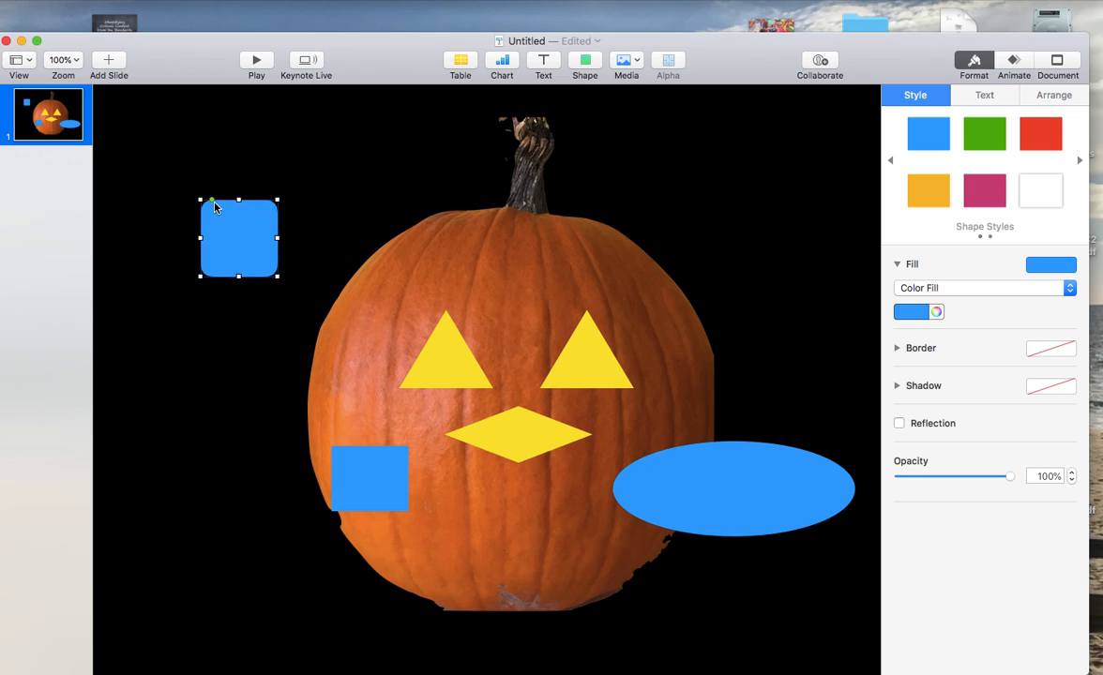
pyautogui.moveTo(279, 200); pyautogui.dragTo(380, 199)
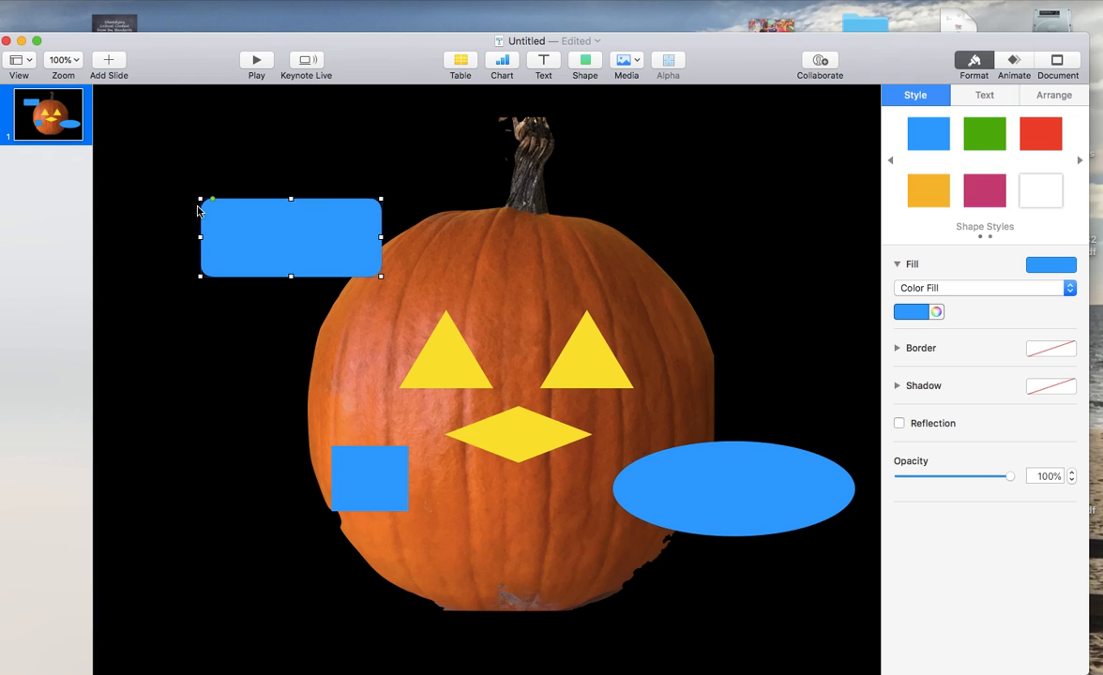
pyautogui.moveTo(213, 205); pyautogui.dragTo(240, 203)
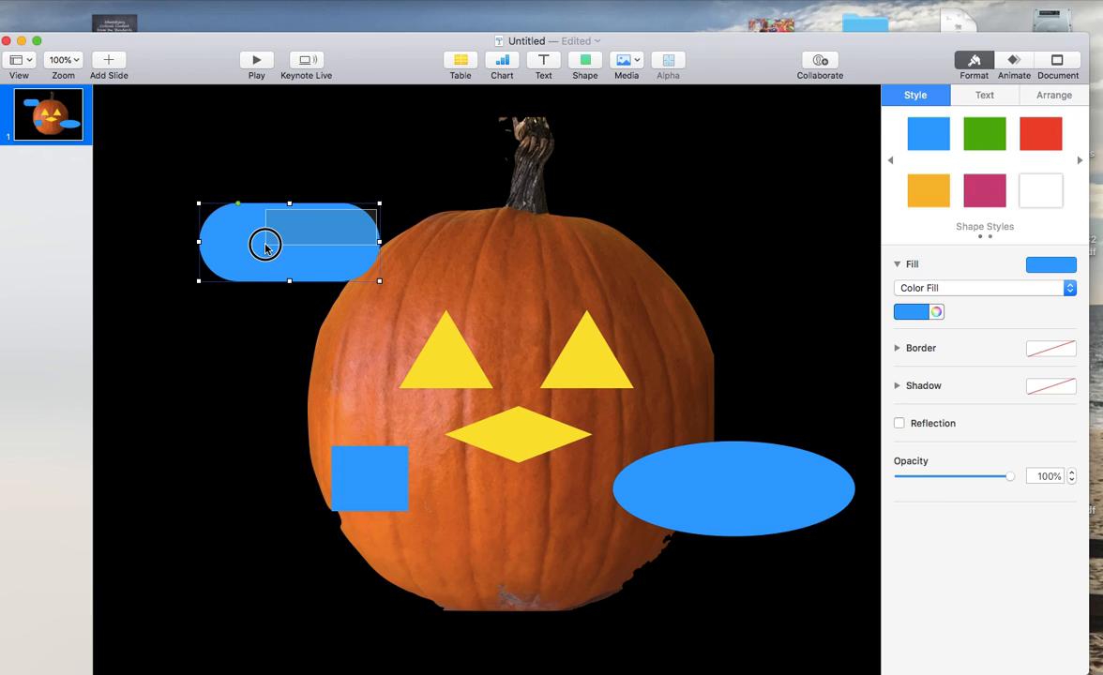
pyautogui.moveTo(378, 205); pyautogui.dragTo(221, 215)
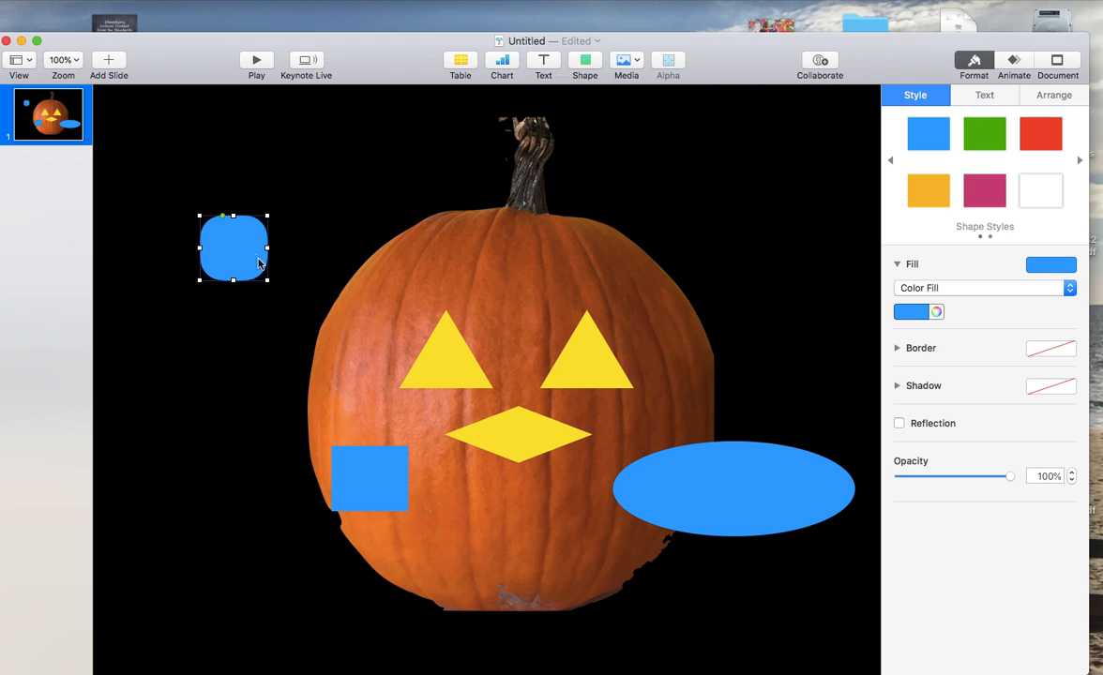
pyautogui.moveTo(267, 277); pyautogui.dragTo(509, 481)
# Step: Delete the blue ellipse and the blue square, and center the rounded rectangle mouth under the nose
pyautogui.click(762, 497)
pyautogui.press('Delete')
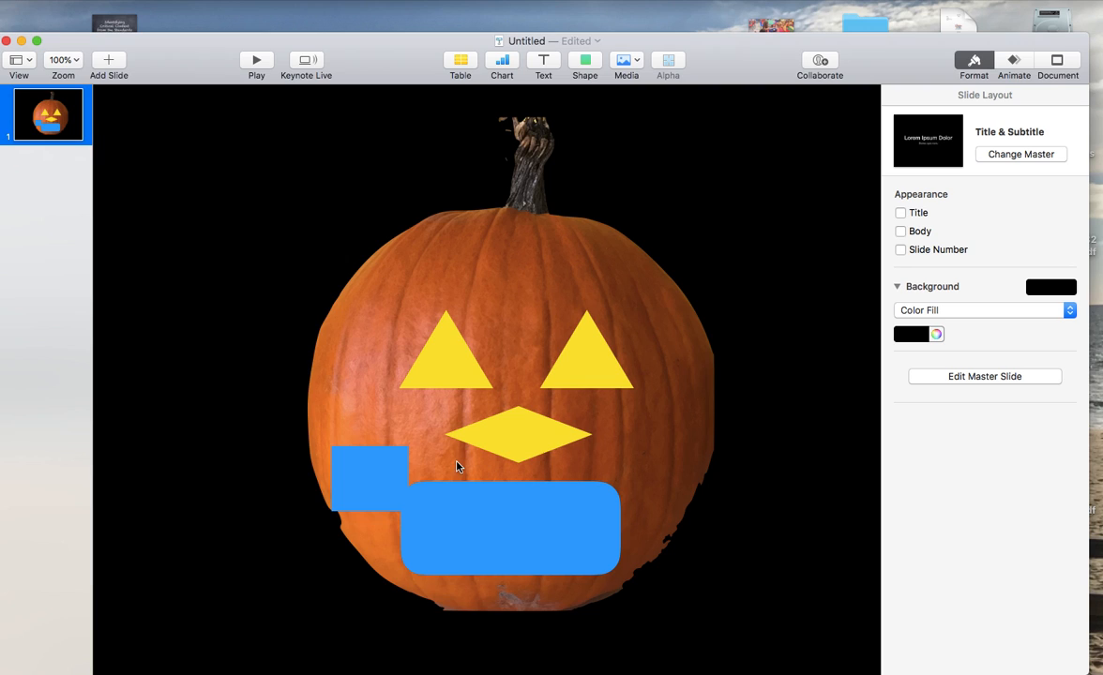
pyautogui.click(372, 468)
pyautogui.press('Delete')
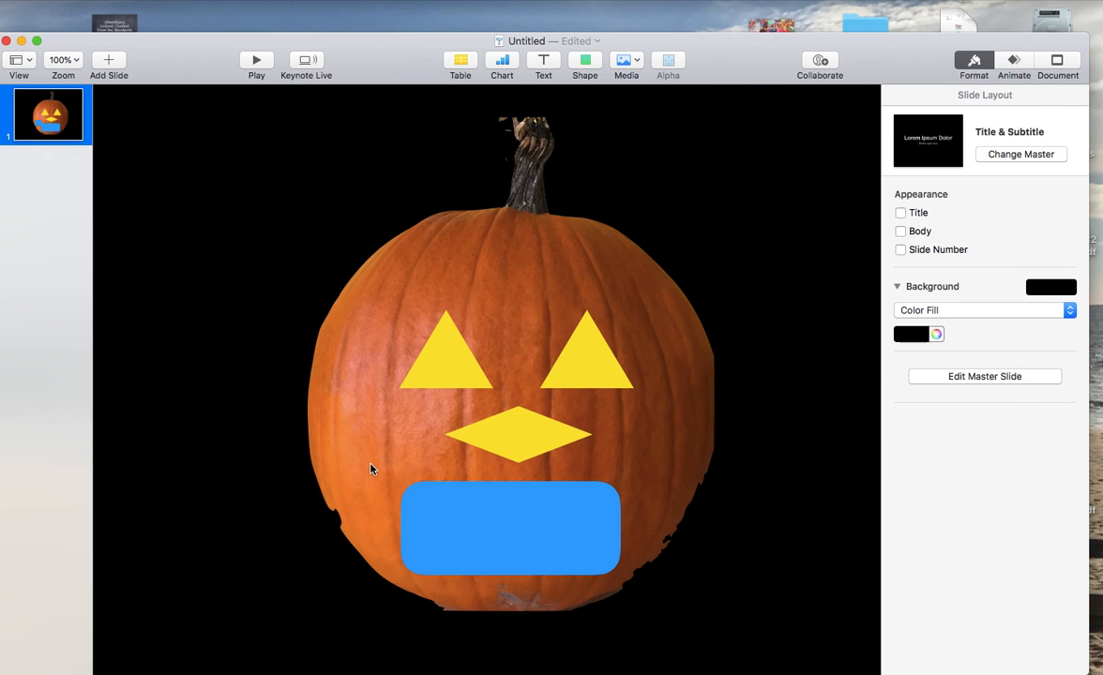
pyautogui.moveTo(541, 500)
pyautogui.mouseDown()
pyautogui.moveTo(547, 507)
pyautogui.moveTo(546, 498)
pyautogui.mouseUp()
# Step: Add a pentagon on the black area left of the pumpkin and reshape it into a small, narrow, downward-pointing tooth
pyautogui.click(582, 64)
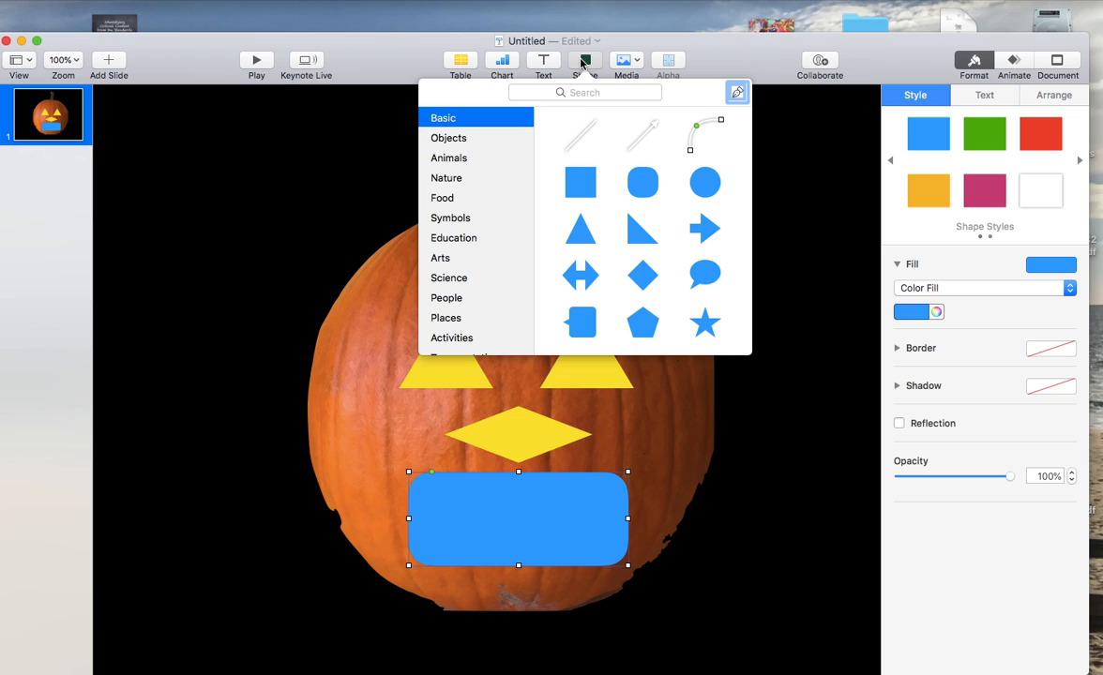
pyautogui.click(641, 321)
pyautogui.moveTo(495, 375); pyautogui.dragTo(237, 340)
pyautogui.moveTo(280, 299); pyautogui.dragTo(238, 298)
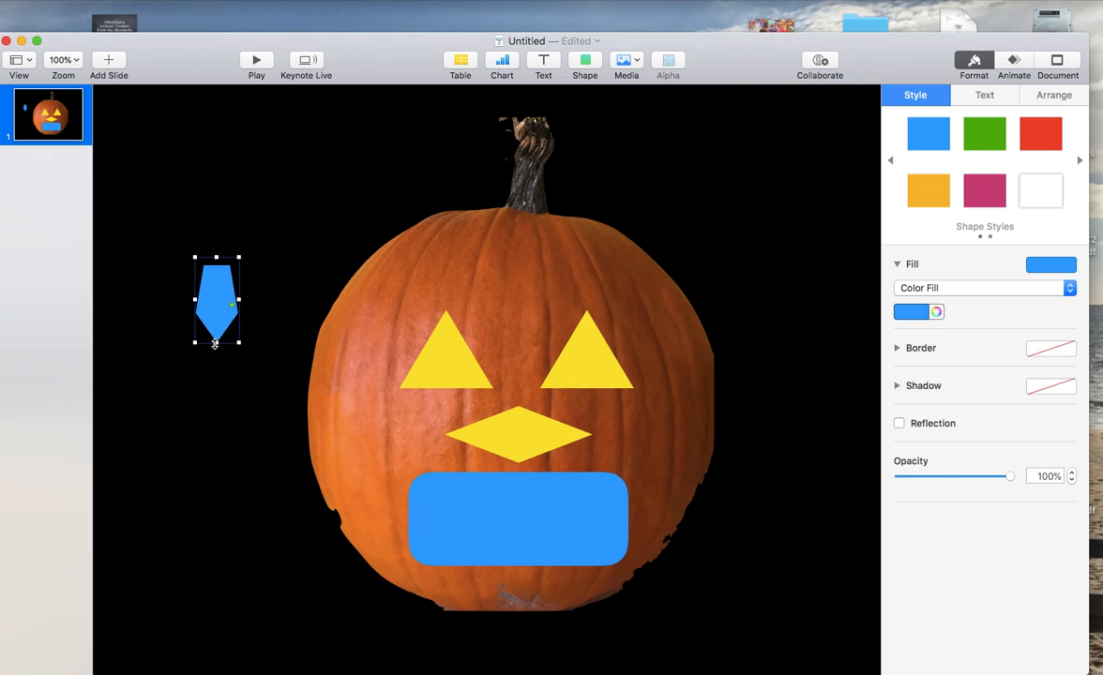
pyautogui.moveTo(215, 343); pyautogui.dragTo(215, 319)
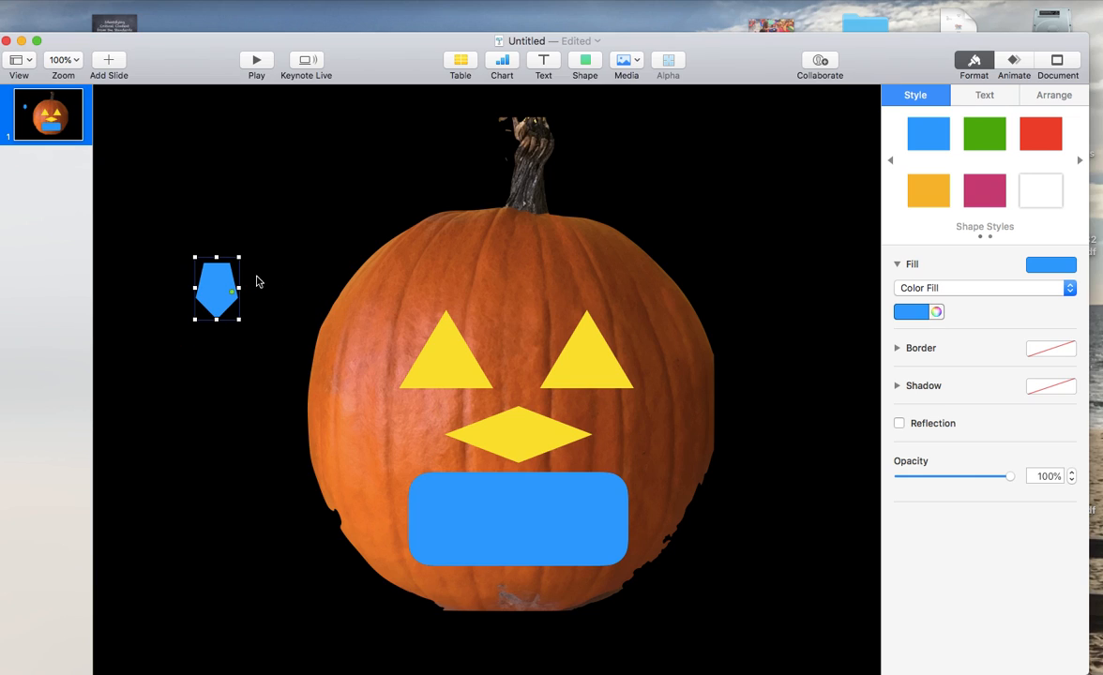
# Step: Fill the rounded rectangle mouth with black
pyautogui.click(531, 499)
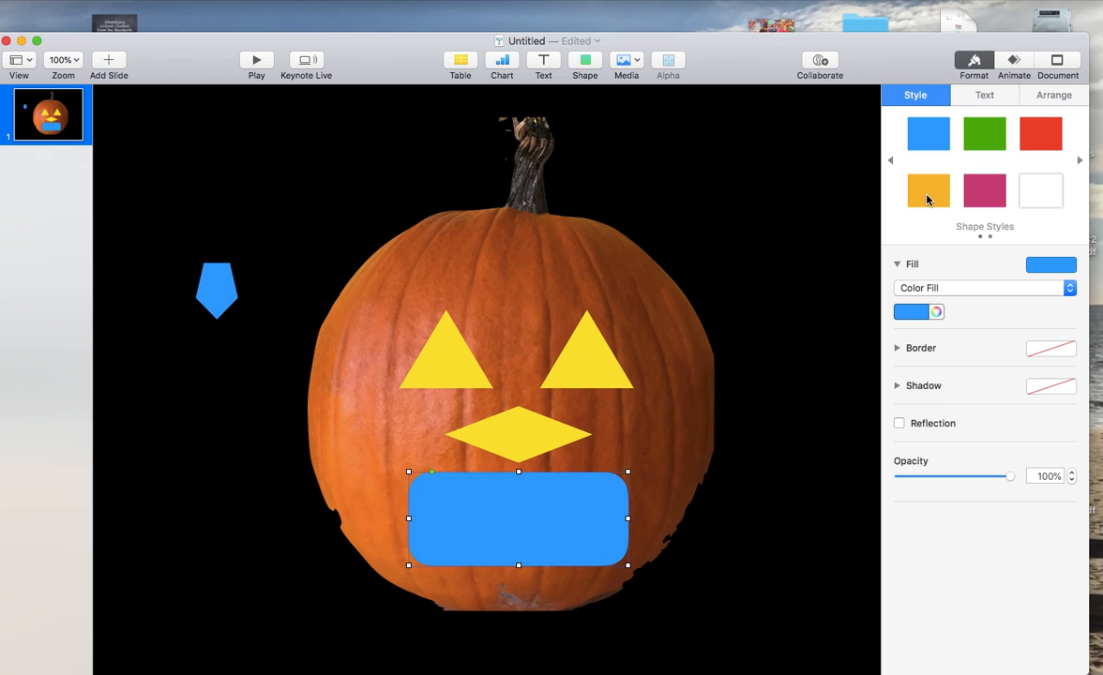
pyautogui.click(1078, 160)
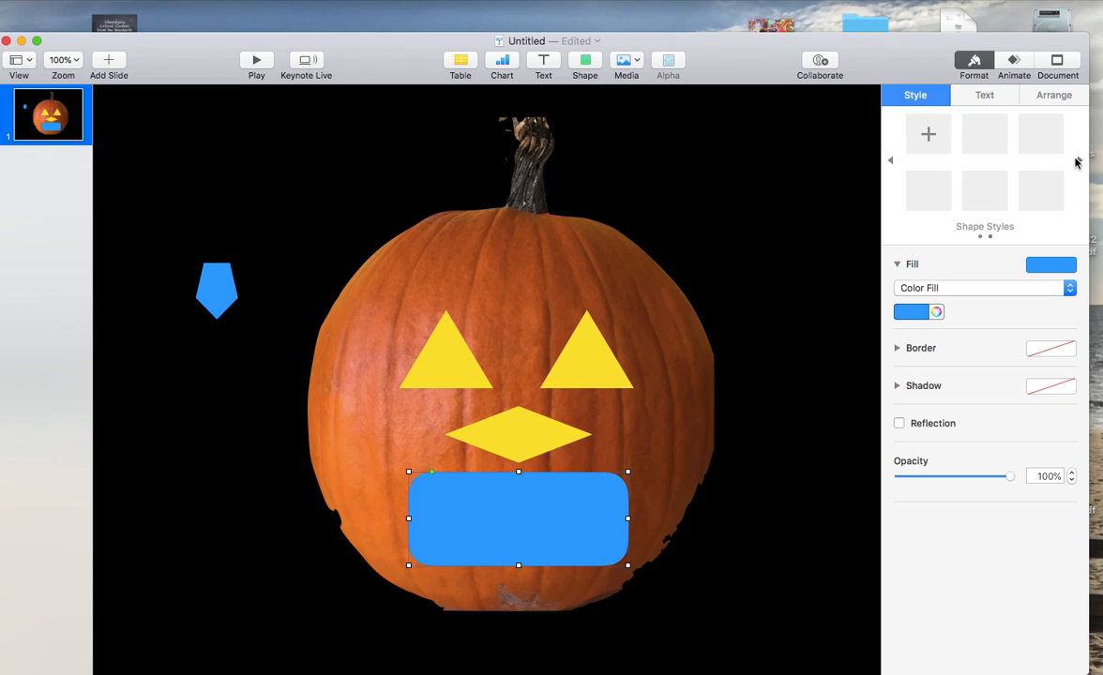
pyautogui.click(1076, 162)
pyautogui.click(1052, 264)
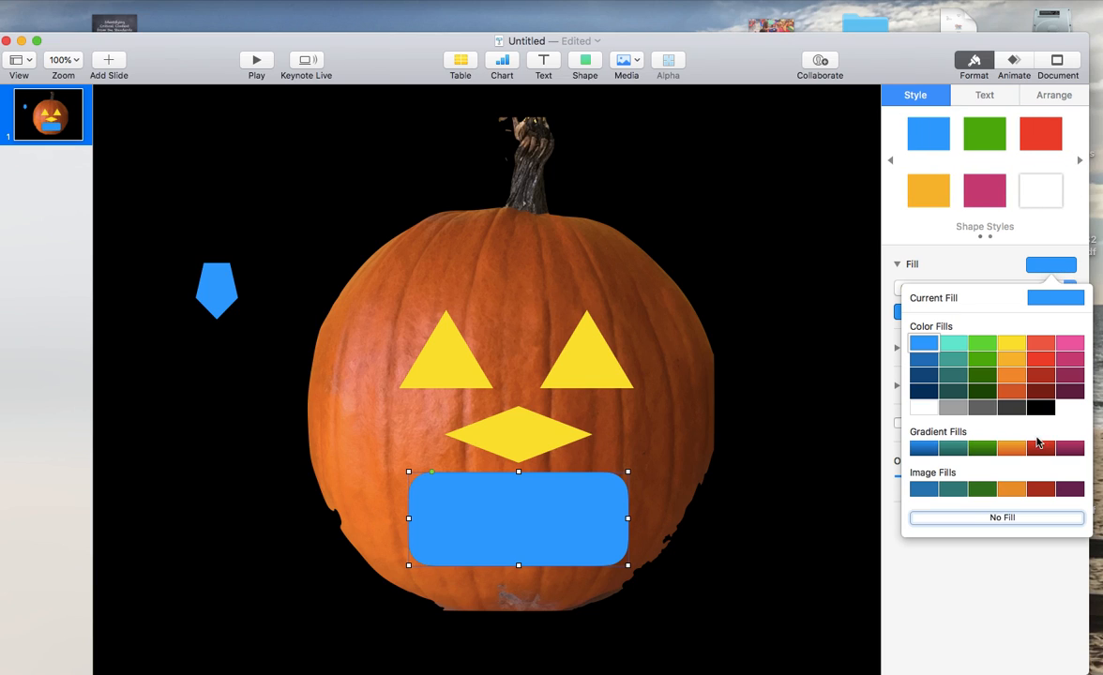
pyautogui.click(1040, 407)
# Step: Hang the pentagon from the mouth's upper edge as a red-filled tooth and place a copy of it to its right
pyautogui.moveTo(208, 274); pyautogui.dragTo(488, 488)
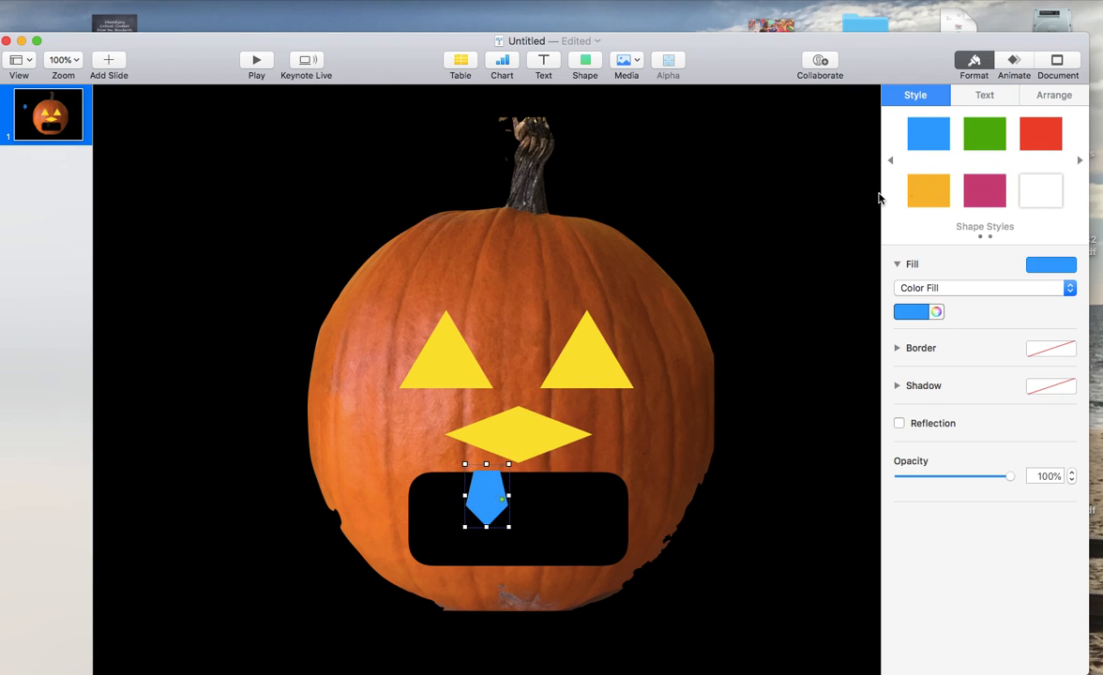
pyautogui.click(1049, 265)
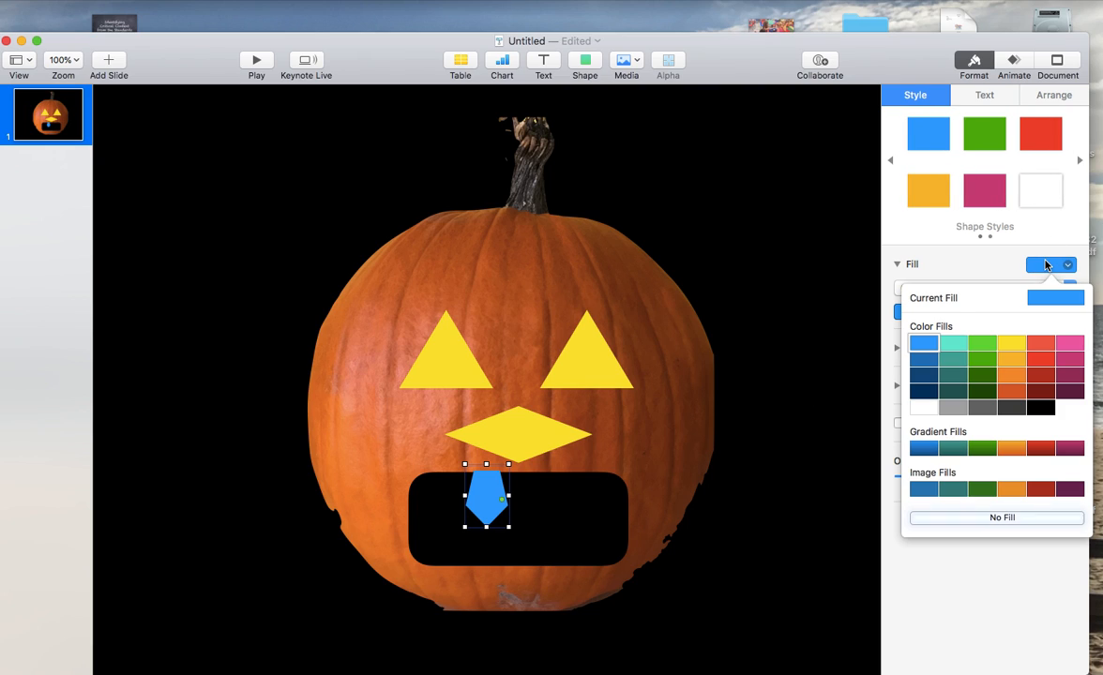
pyautogui.click(1038, 359)
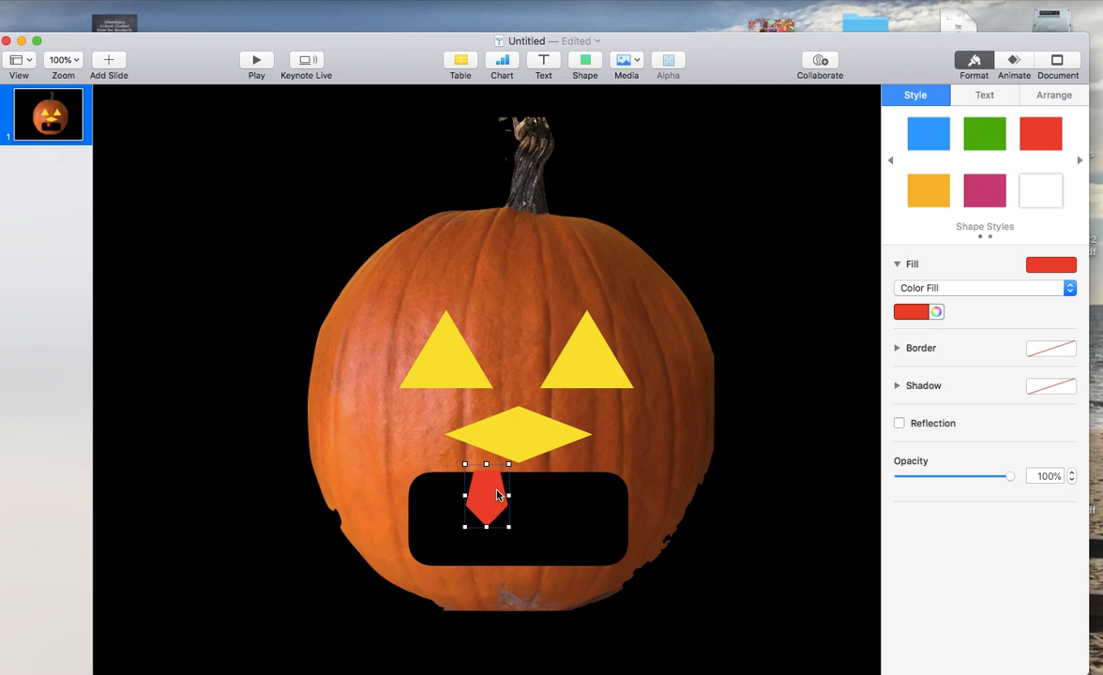
pyautogui.moveTo(495, 500); pyautogui.dragTo(552, 489)
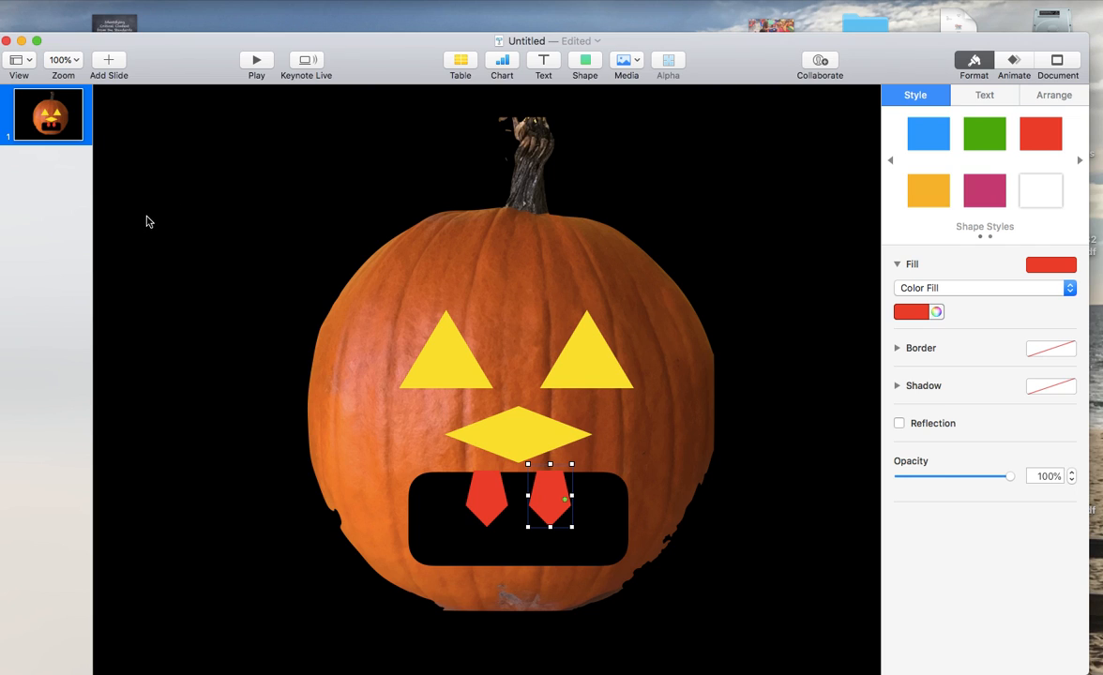
# Step: Switch to Safari and search the web for "Haunted house"
pyautogui.moveTo(362, 40); pyautogui.dragTo(393, 6)
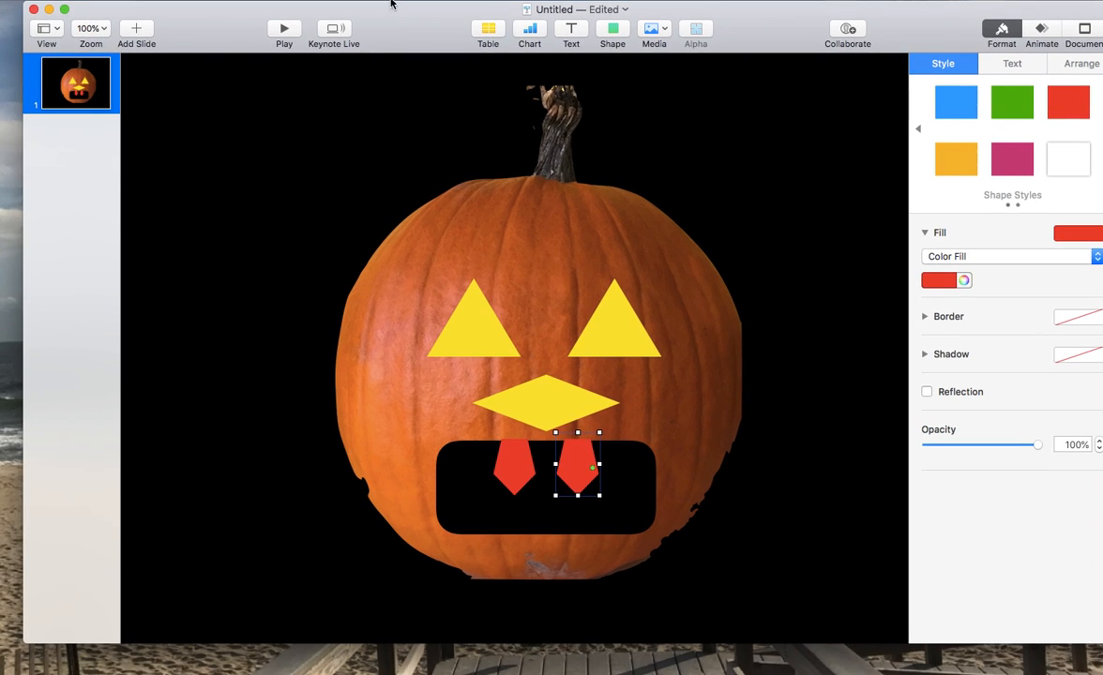
pyautogui.moveTo(218, 619)
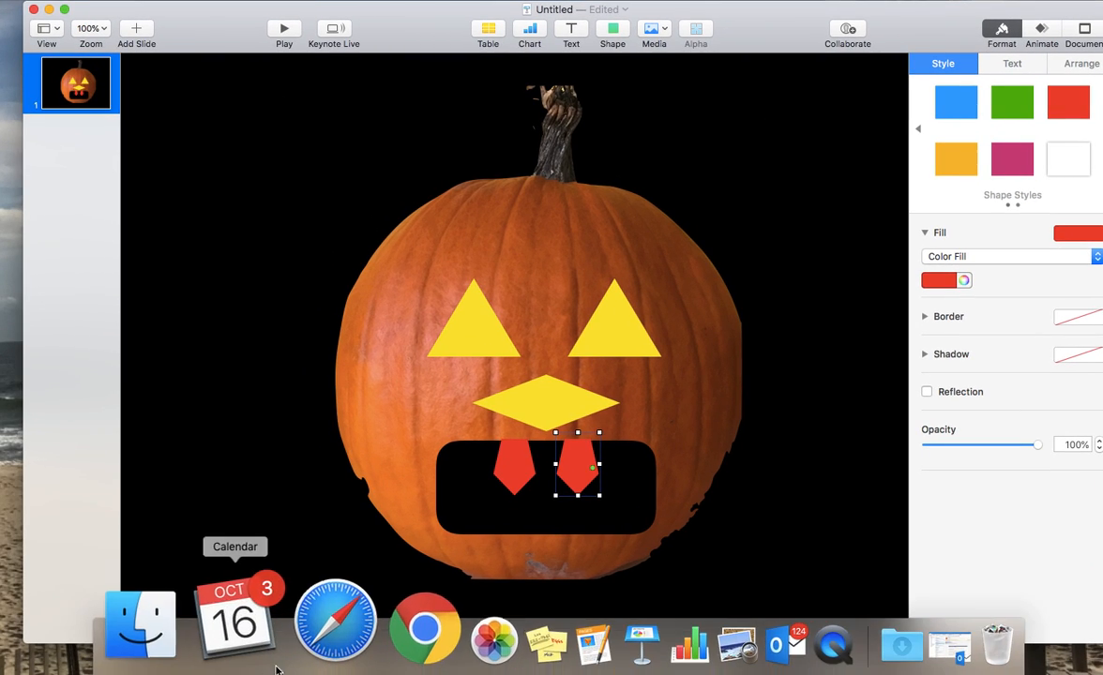
pyautogui.click(285, 624)
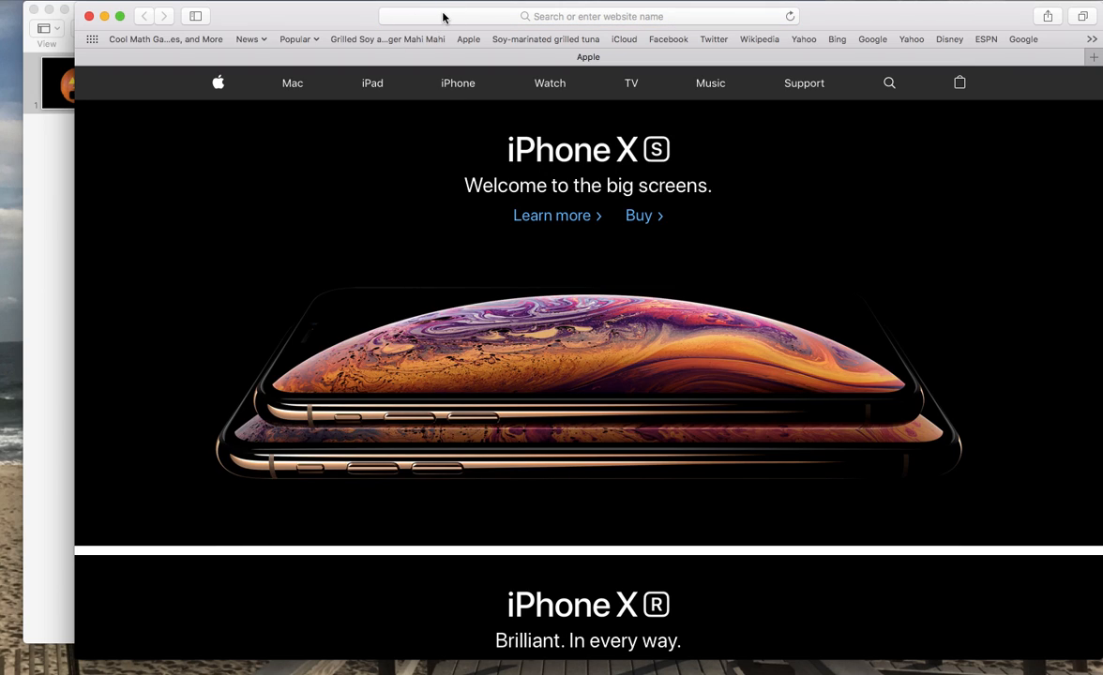
pyautogui.click(445, 16)
pyautogui.write('Hauntio')
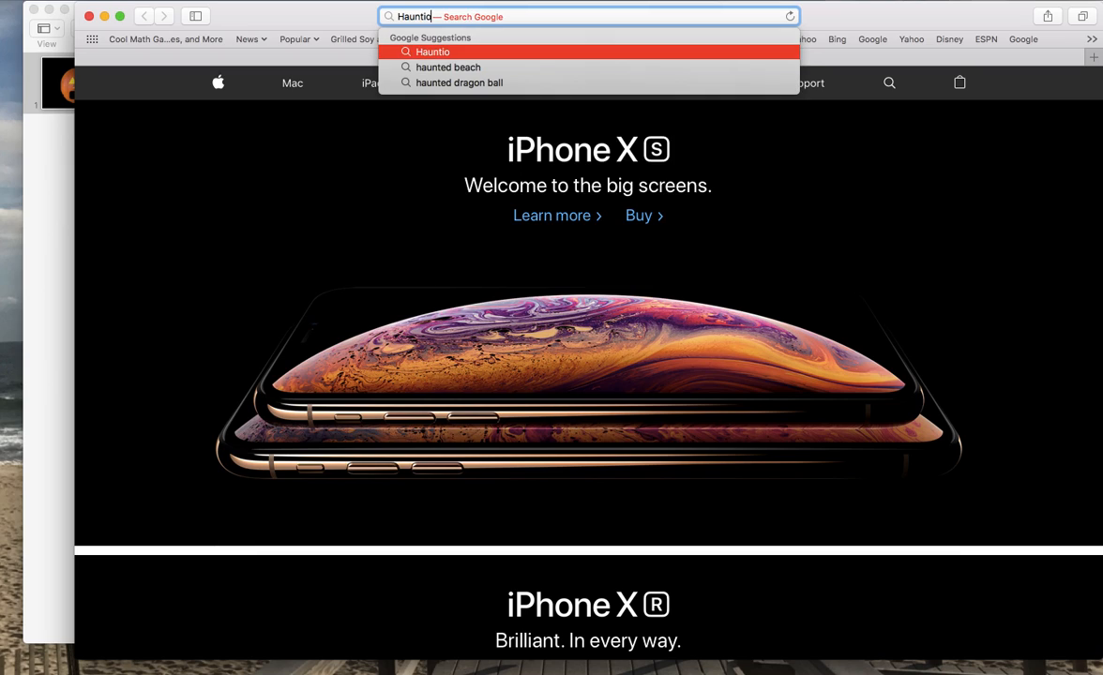
pyautogui.press('BackSpace')
pyautogui.press('BackSpace')
pyautogui.write('e')
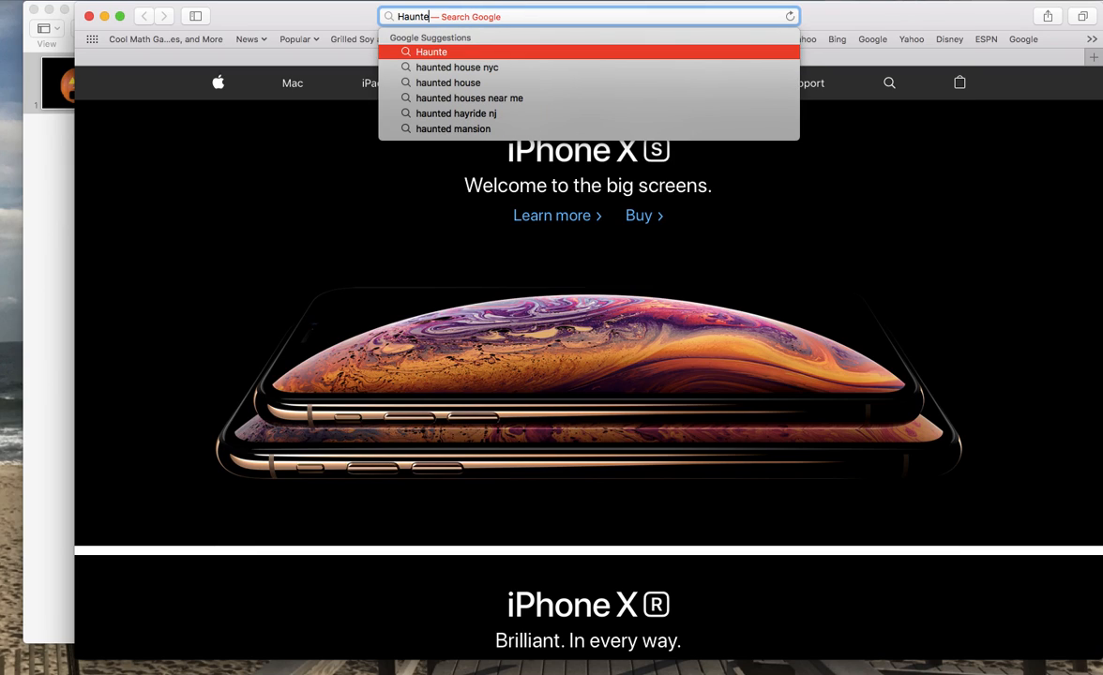
pyautogui.write('d house')
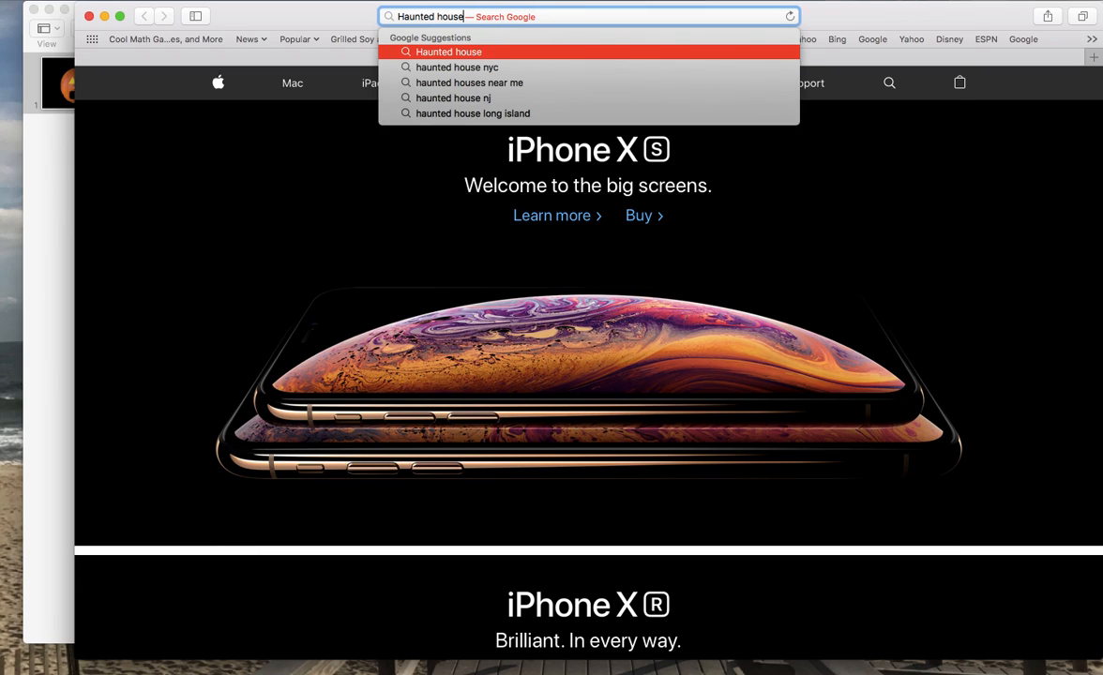
pyautogui.press('Return')
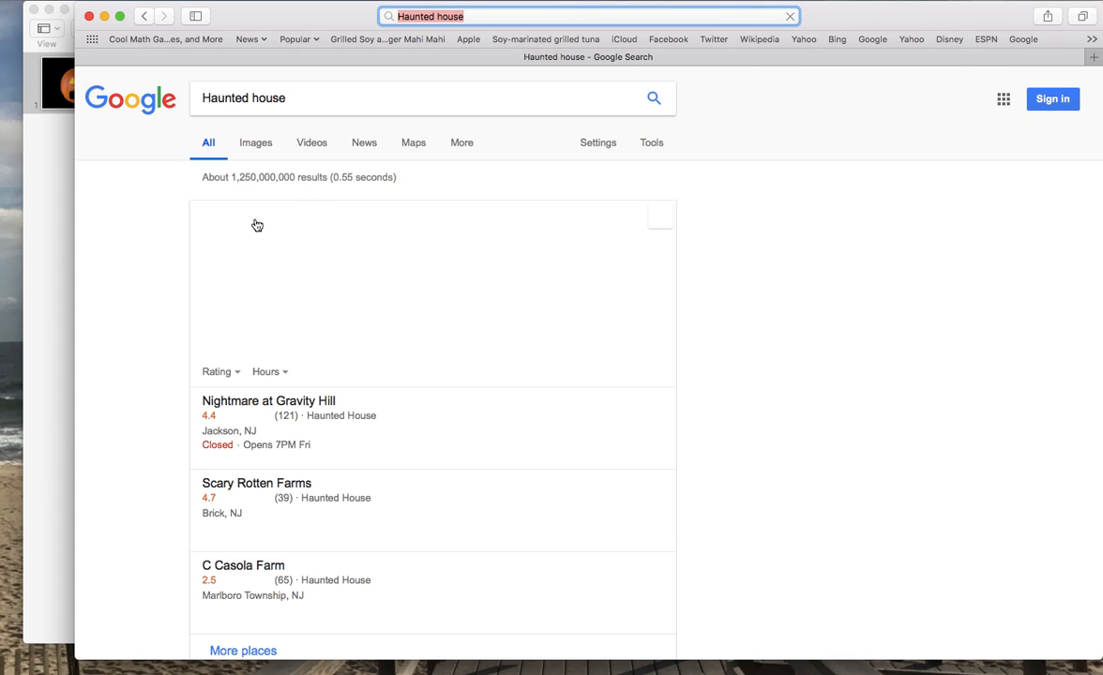
# Step: Narrow the image results to cartoon pictures and place the brown haunted house with the yellow moon enlarged on the Keynote slide
pyautogui.click(255, 142)
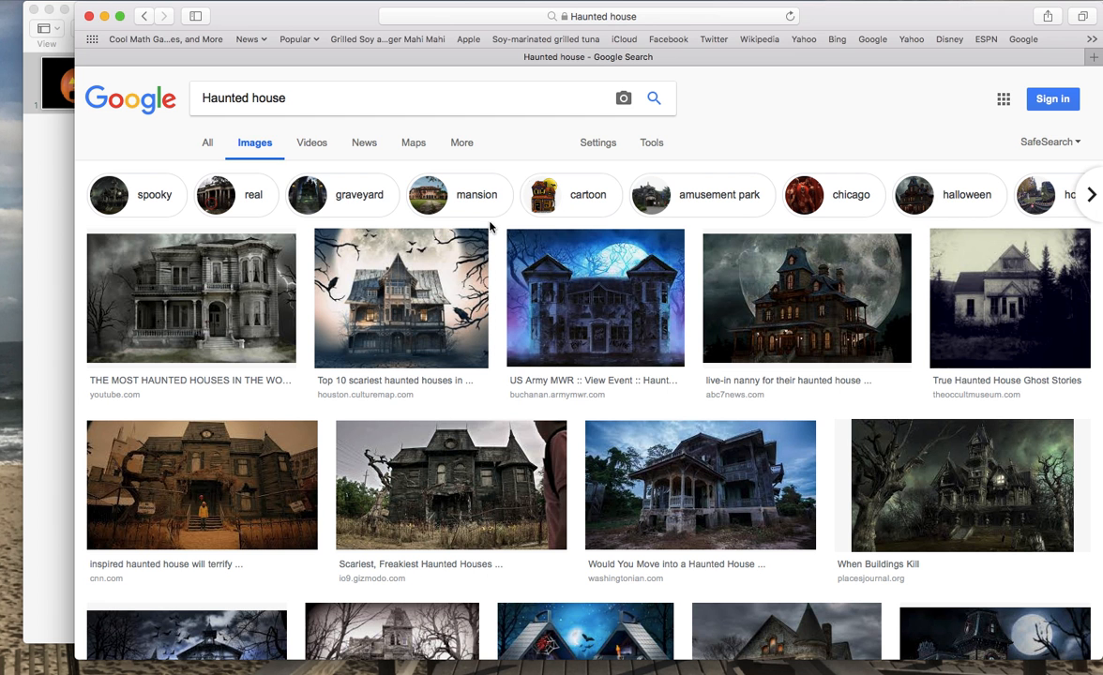
pyautogui.click(586, 196)
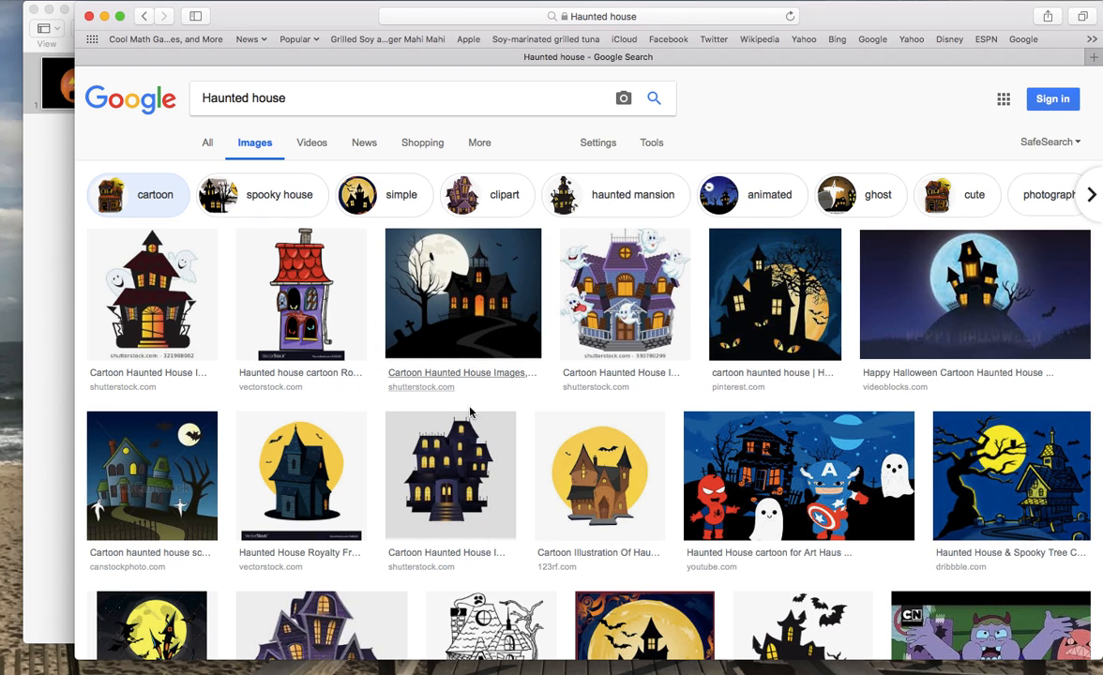
pyautogui.click(593, 478)
pyautogui.moveTo(302, 21); pyautogui.dragTo(760, 19)
pyautogui.moveTo(842, 417); pyautogui.dragTo(235, 191)
pyautogui.click(224, 465)
pyautogui.moveTo(259, 268); pyautogui.dragTo(338, 352)
pyautogui.moveTo(483, 446); pyautogui.dragTo(674, 570)
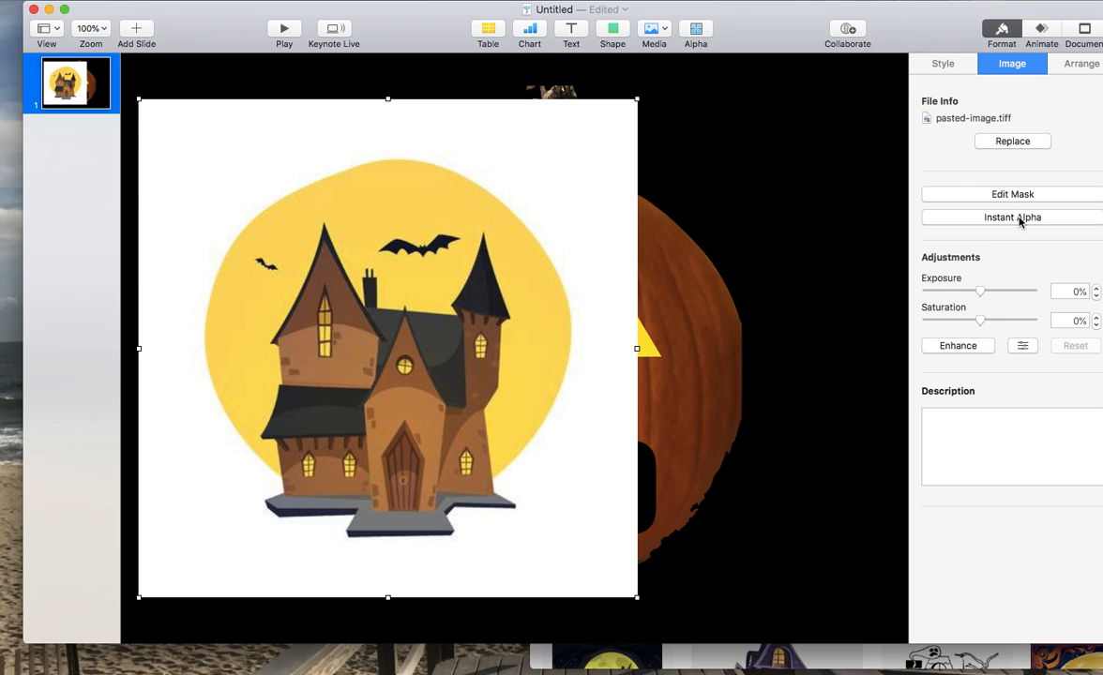
# Step: Remove the white background from the haunted house picture with Instant Alpha
pyautogui.click(950, 217)
pyautogui.moveTo(498, 155); pyautogui.dragTo(507, 151)
pyautogui.click(719, 435)
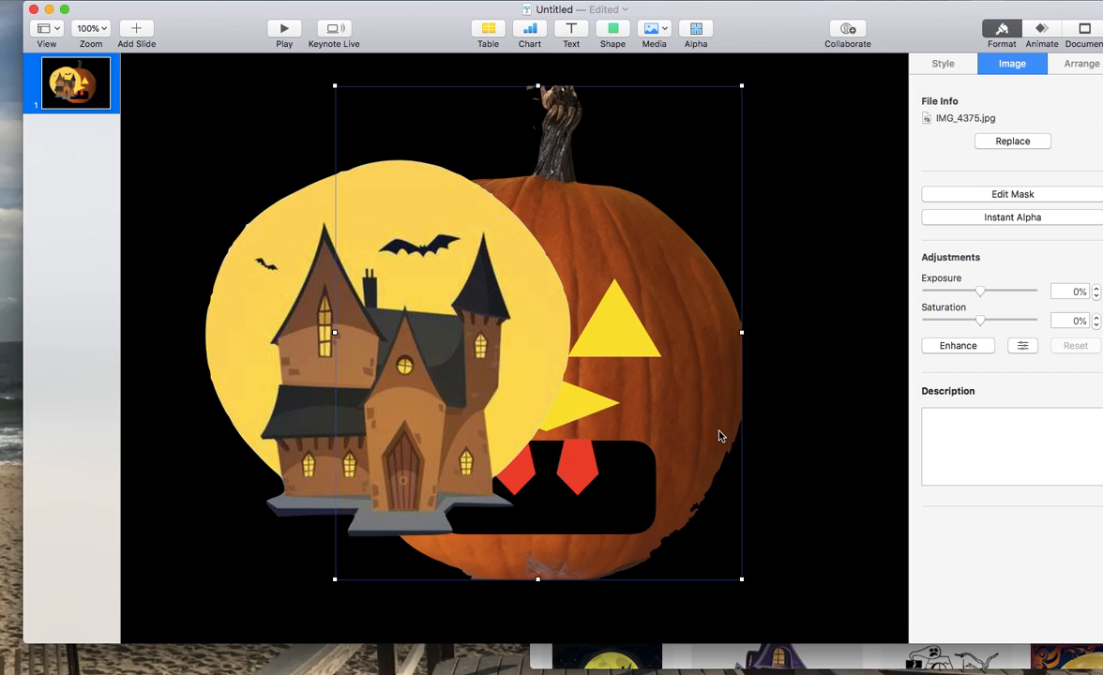
# Step: Shrink the haunted house into the slide's upper-left corner, about 5.62 in wide, and send it to the back
pyautogui.moveTo(429, 389); pyautogui.dragTo(315, 267)
pyautogui.moveTo(298, 233); pyautogui.dragTo(307, 248)
pyautogui.moveTo(480, 429); pyautogui.dragTo(427, 375)
pyautogui.moveTo(933, 4); pyautogui.dragTo(905, 9)
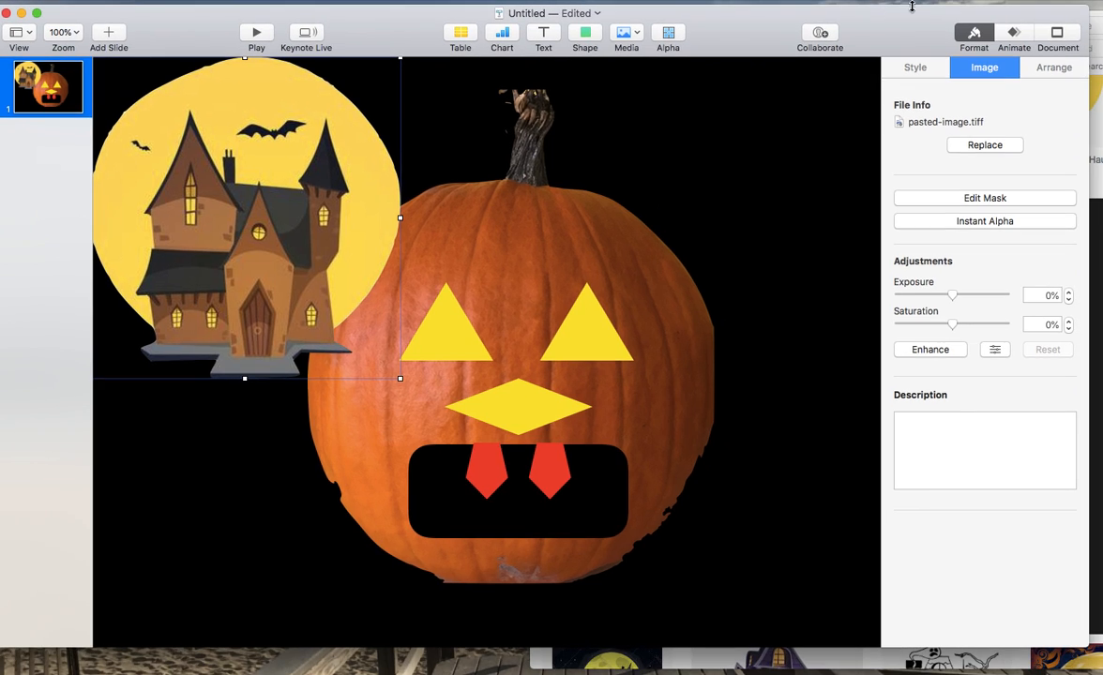
pyautogui.click(1068, 69)
pyautogui.click(913, 108)
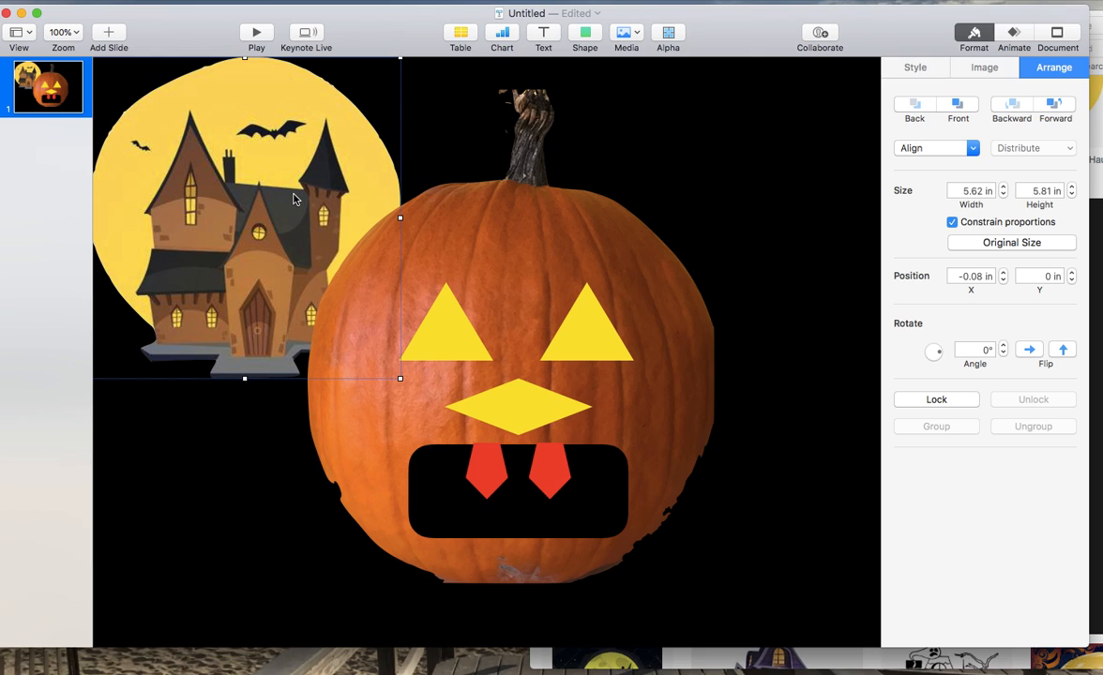
# Step: Return to Safari, search for "Ghost" and narrow the image results to cartoon pictures
pyautogui.click(808, 655)
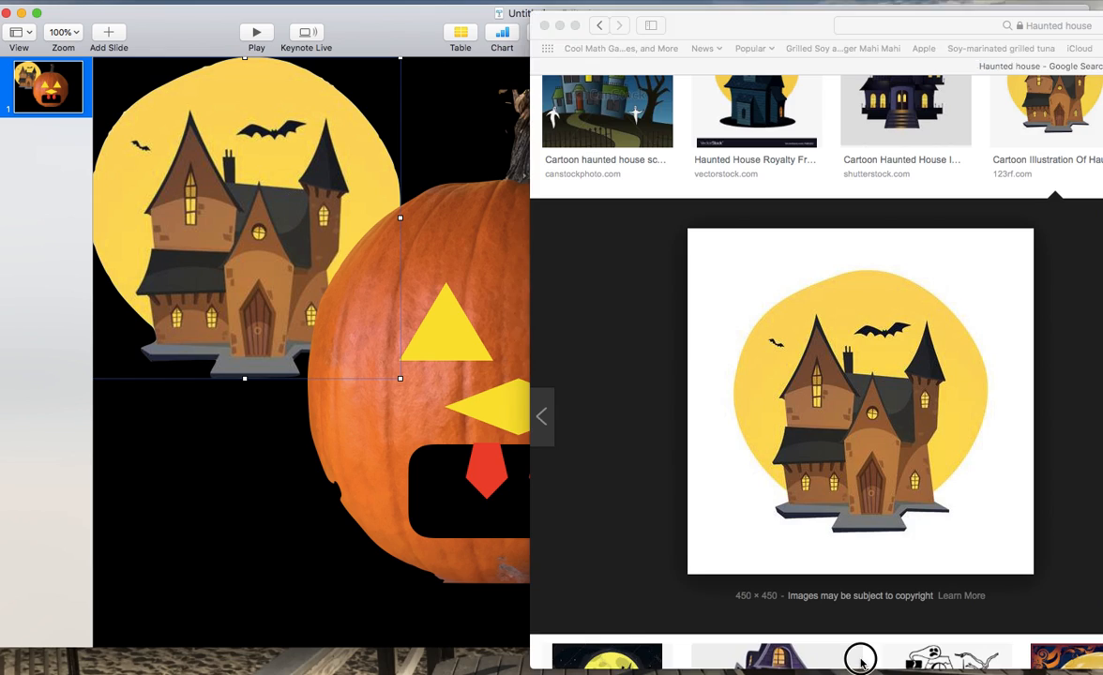
pyautogui.moveTo(783, 26); pyautogui.dragTo(553, 25)
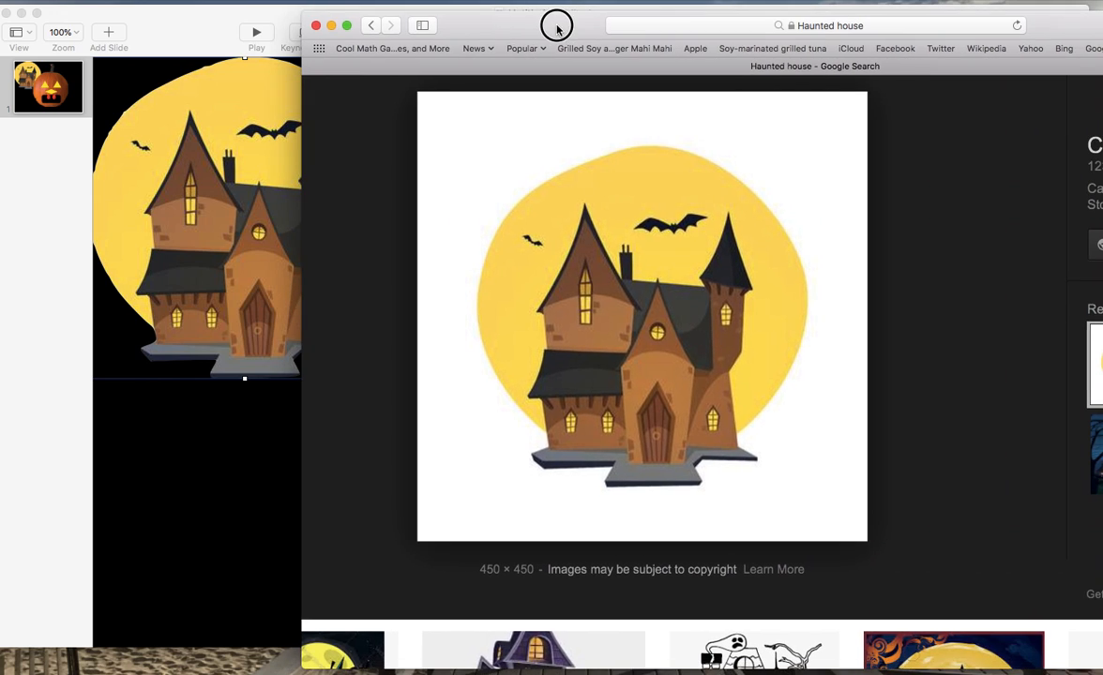
pyautogui.click(763, 26)
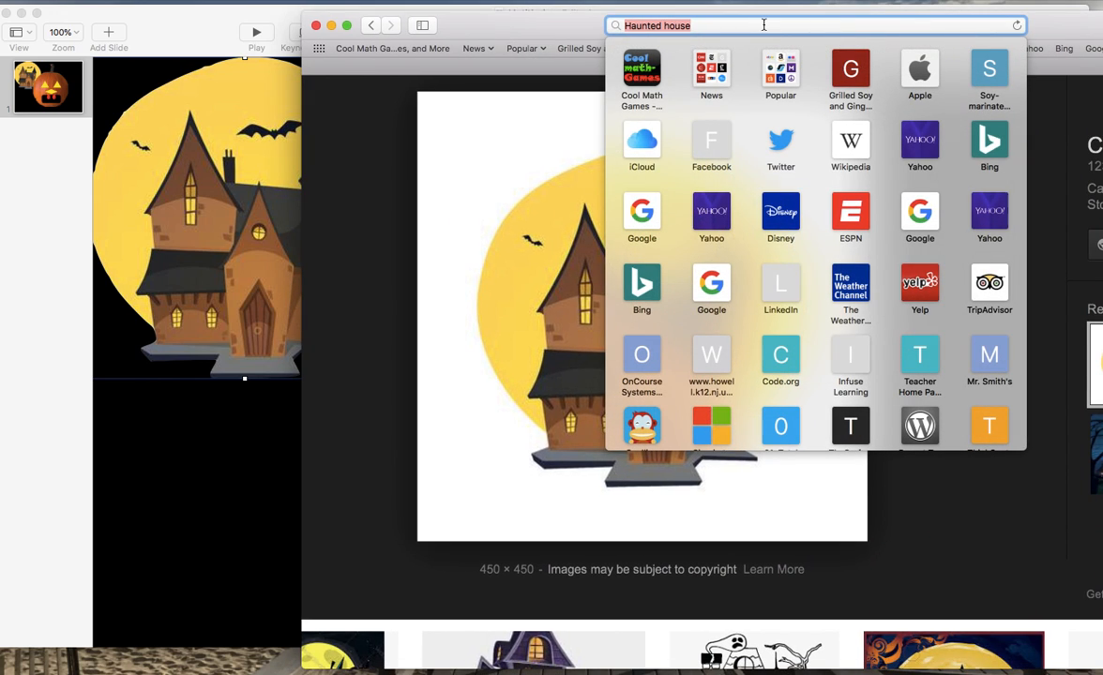
pyautogui.write('Ghost')
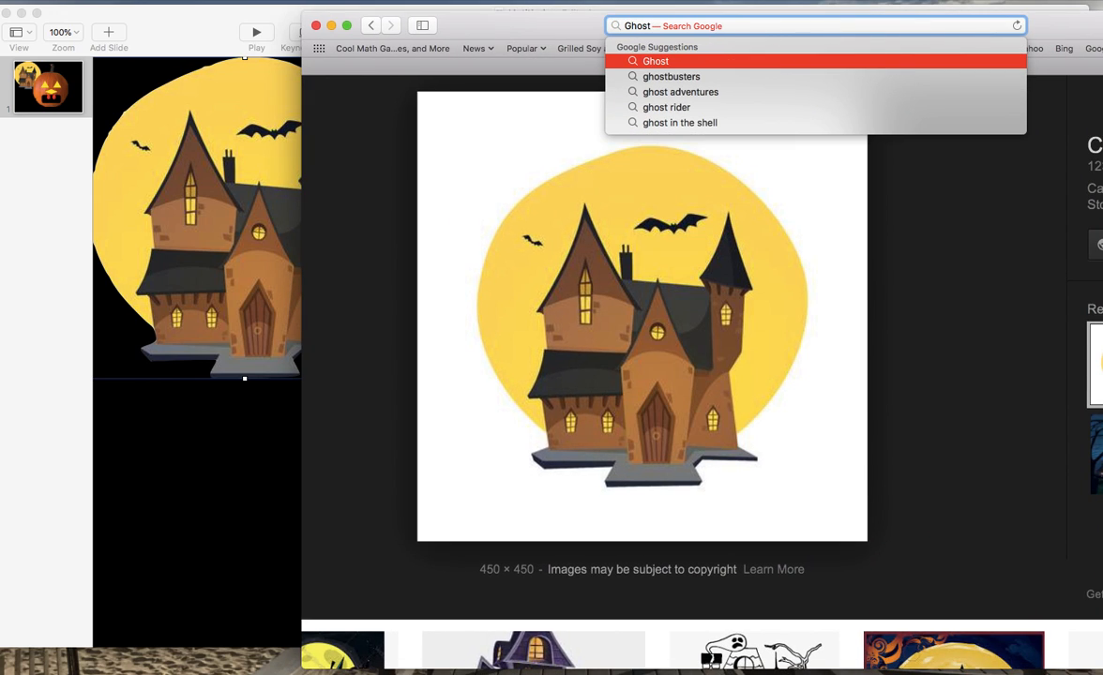
pyautogui.press('Return')
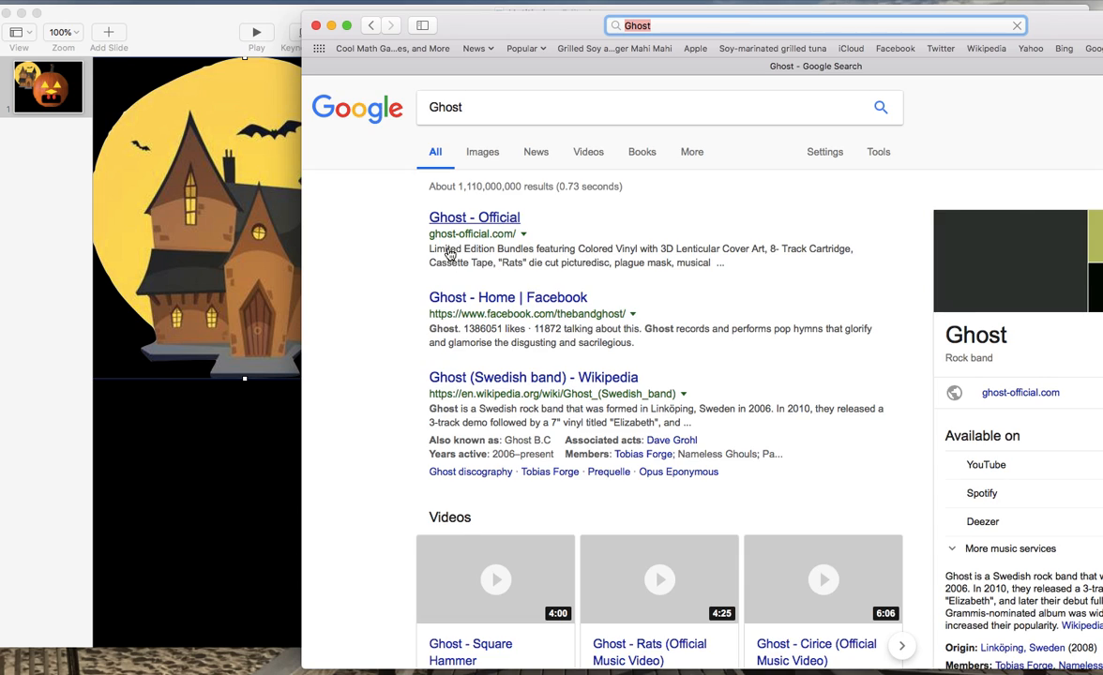
pyautogui.click(486, 157)
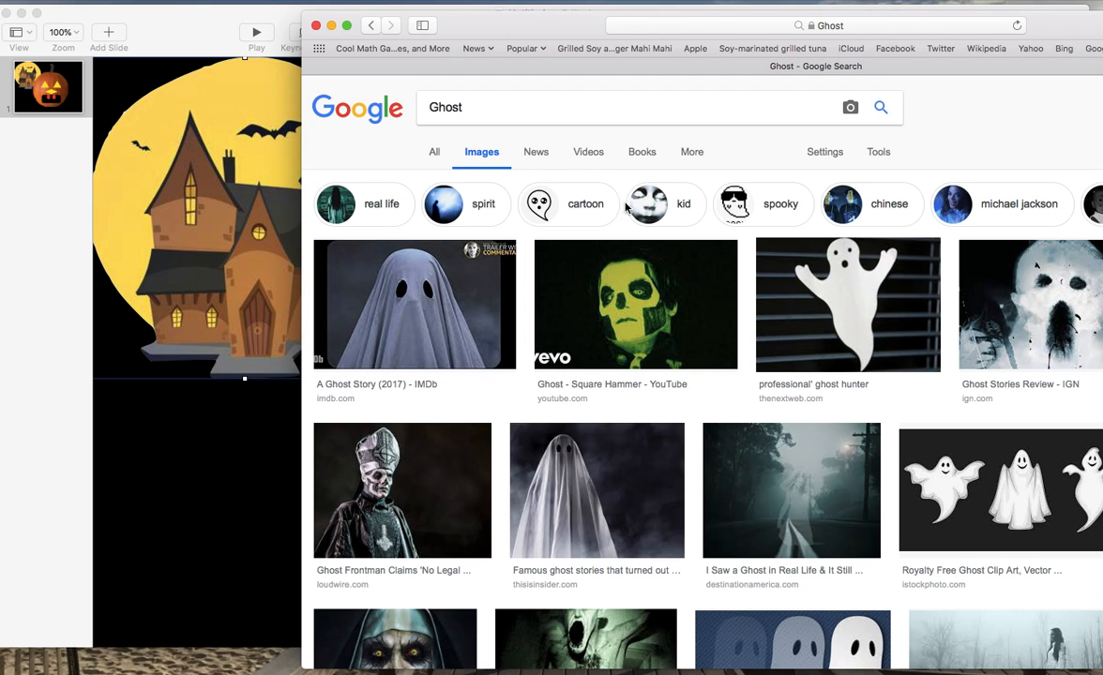
pyautogui.click(593, 205)
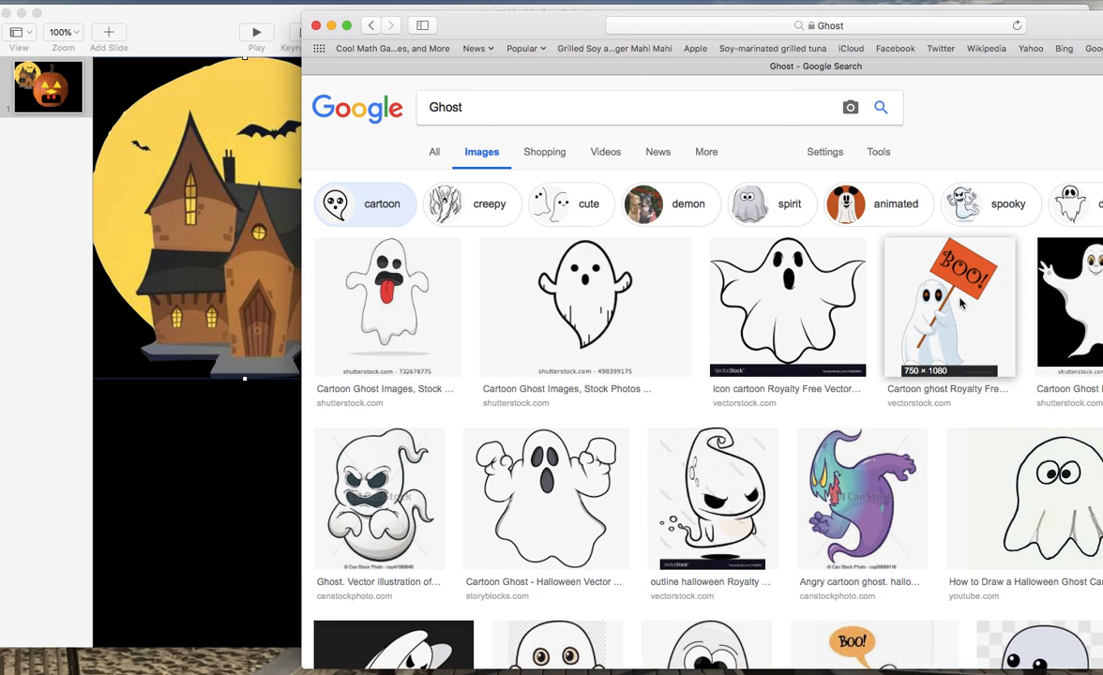
# Step: Place the picture of the white ghost holding the orange "BOO!" sign over the pumpkin on the Keynote slide
pyautogui.click(890, 281)
pyautogui.moveTo(549, 24); pyautogui.dragTo(968, 14)
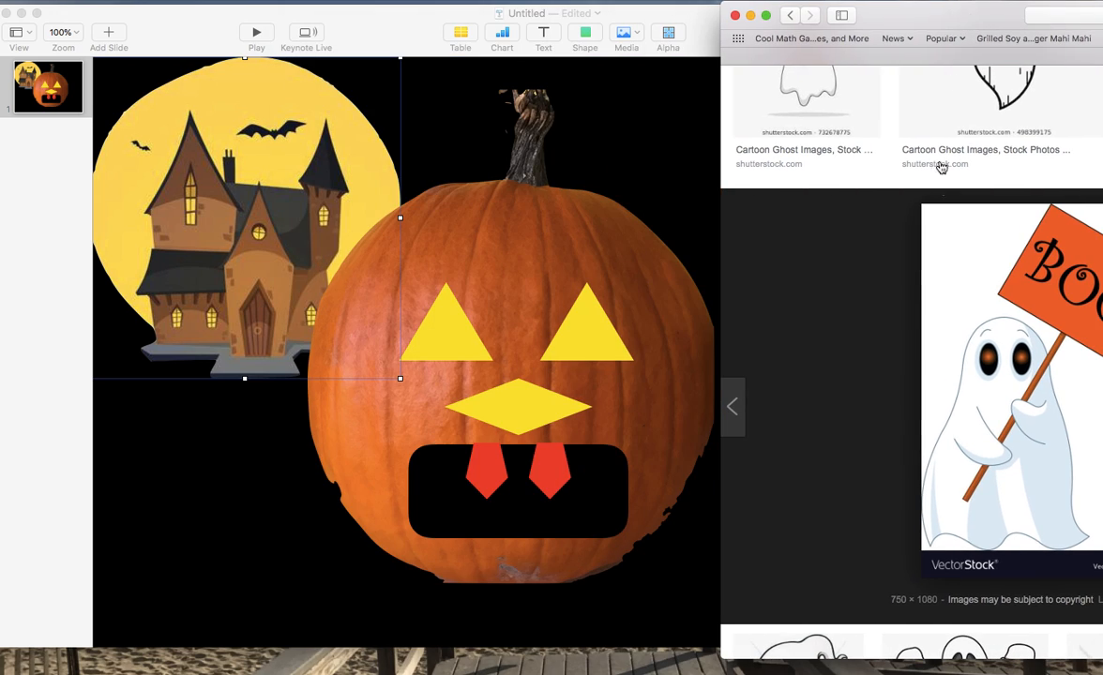
pyautogui.moveTo(954, 238); pyautogui.dragTo(624, 132)
pyautogui.click(624, 132)
pyautogui.moveTo(719, 114); pyautogui.dragTo(741, 368)
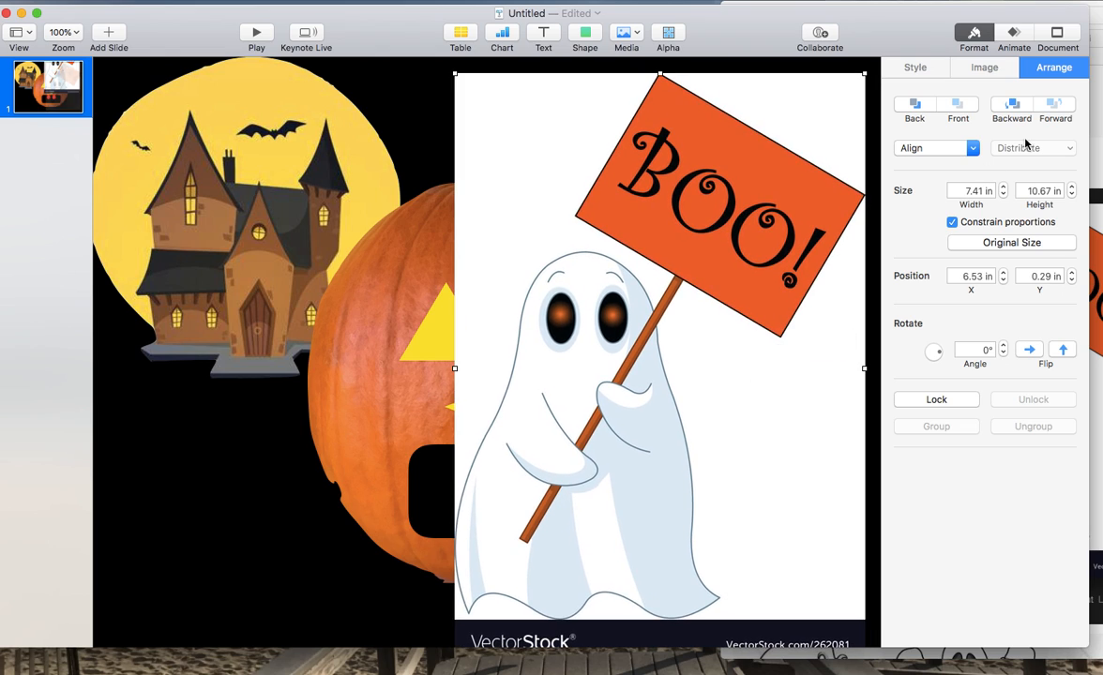
# Step: Make the ghost picture's white background and dark footer strip transparent with Instant Alpha
pyautogui.click(987, 67)
pyautogui.click(984, 219)
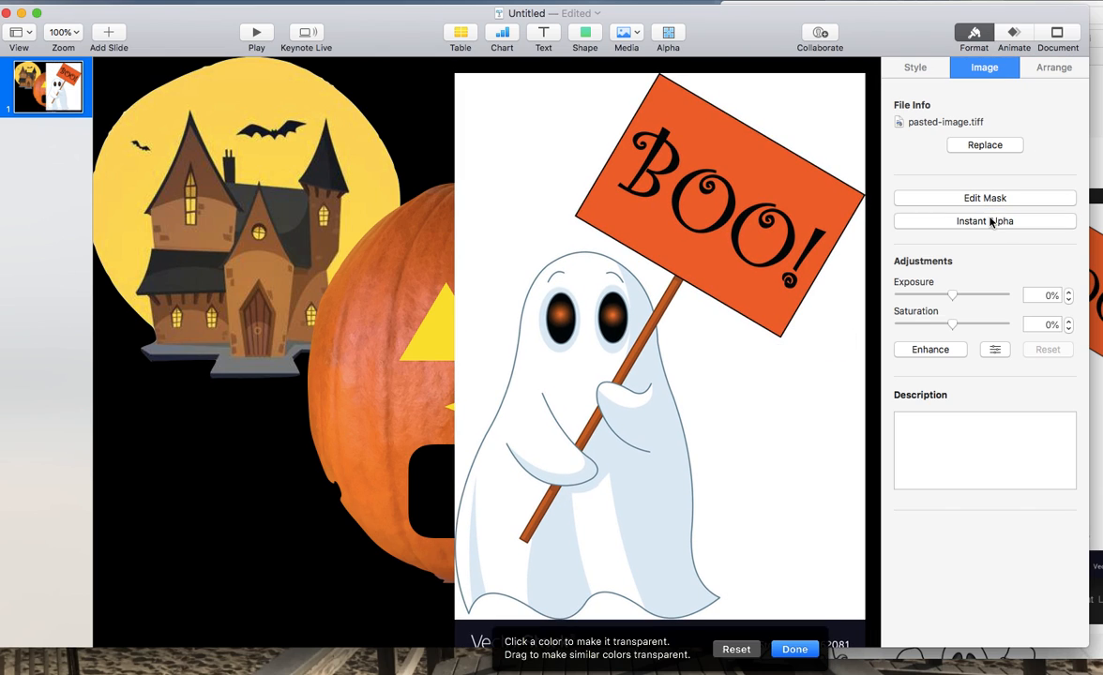
pyautogui.click(807, 105)
pyautogui.moveTo(516, 94); pyautogui.dragTo(511, 152)
pyautogui.moveTo(773, 455); pyautogui.dragTo(771, 487)
pyautogui.moveTo(499, 615); pyautogui.dragTo(497, 645)
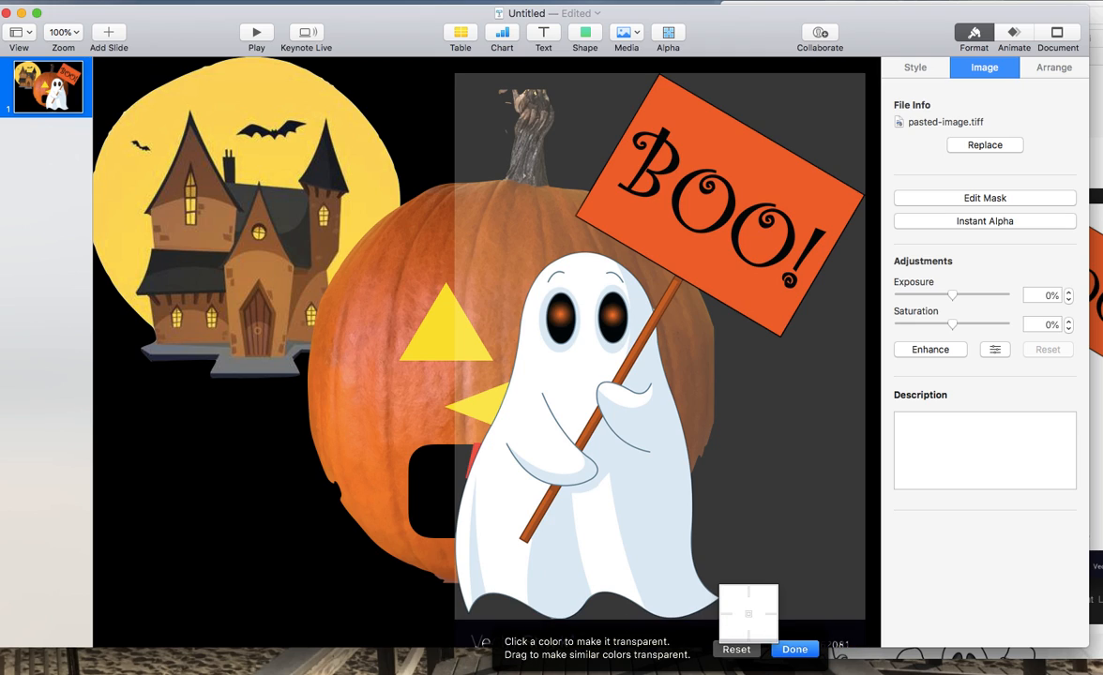
pyautogui.click(797, 651)
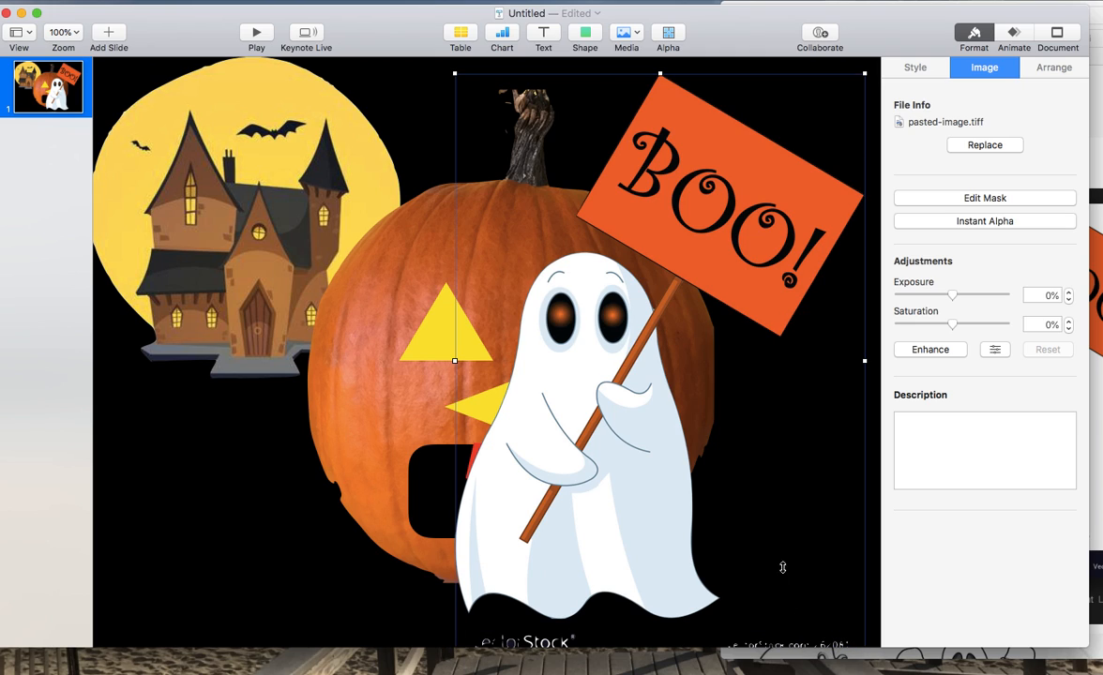
# Step: Shrink the ghost into the slide's lower-right corner beside the pumpkin, and nudge the black mouth slightly up and right
pyautogui.moveTo(865, 73); pyautogui.dragTo(750, 282)
pyautogui.moveTo(861, 73); pyautogui.dragTo(624, 412)
pyautogui.moveTo(637, 525); pyautogui.dragTo(714, 529)
pyautogui.moveTo(515, 542); pyautogui.dragTo(796, 533)
pyautogui.moveTo(702, 509); pyautogui.dragTo(545, 481)
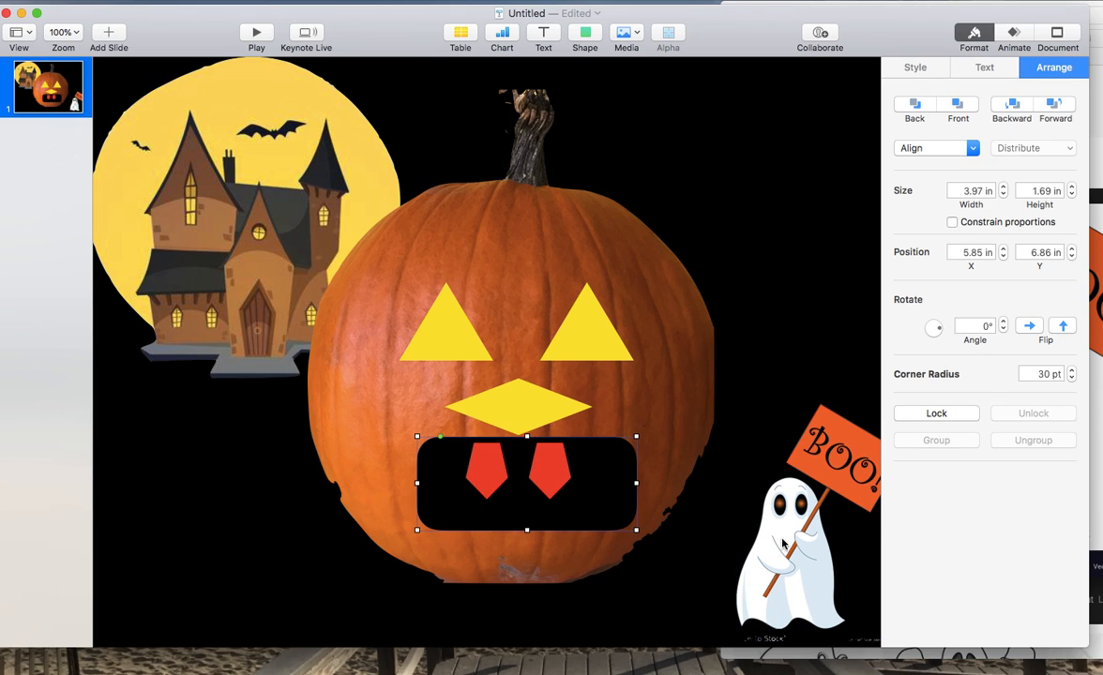
pyautogui.moveTo(781, 542); pyautogui.dragTo(764, 553)
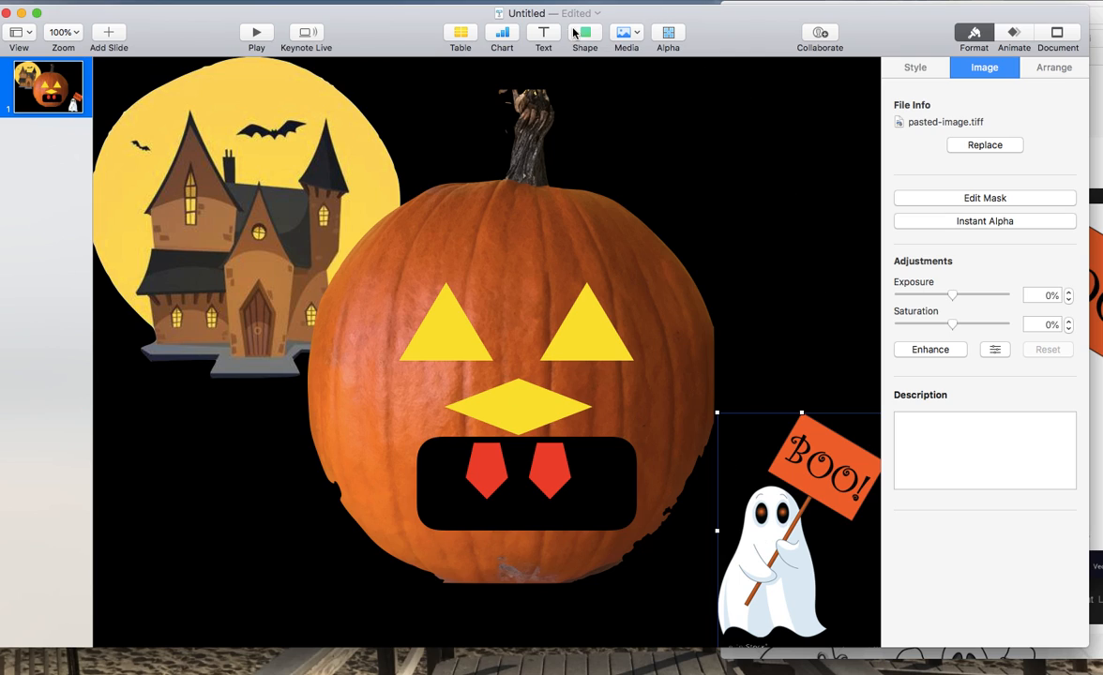
# Step: Add a text box on the pumpkin's forehead above the eyes and enter the teacher's name
pyautogui.click(544, 33)
pyautogui.moveTo(488, 357); pyautogui.dragTo(512, 235)
pyautogui.doubleClick(512, 231)
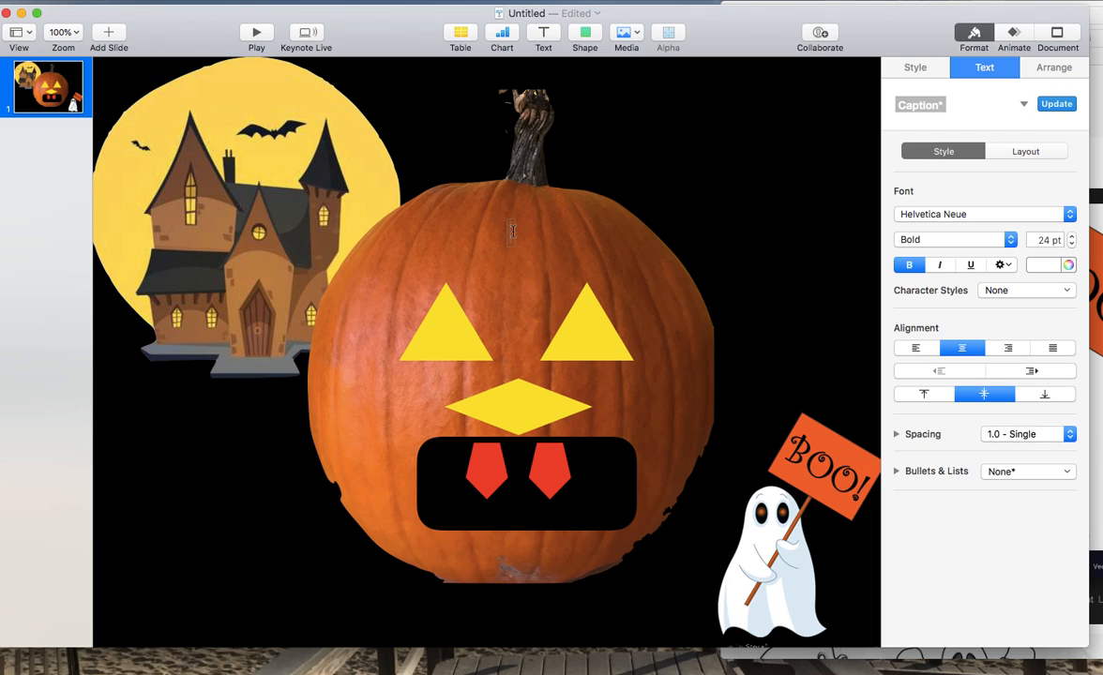
pyautogui.write('Mr. Smith')
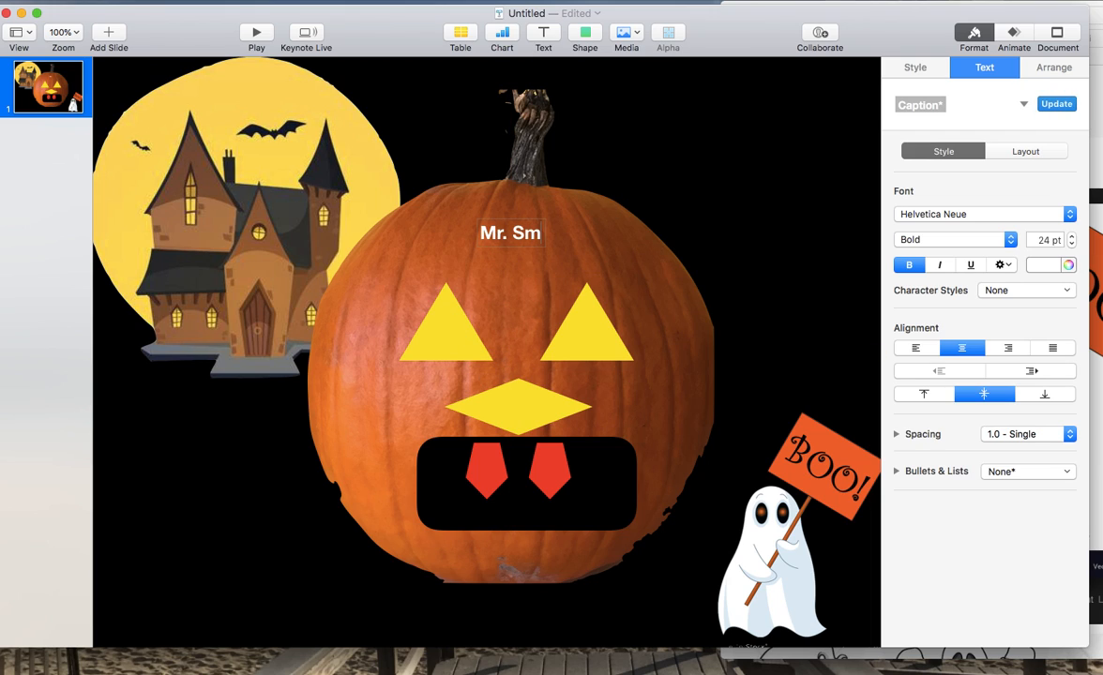